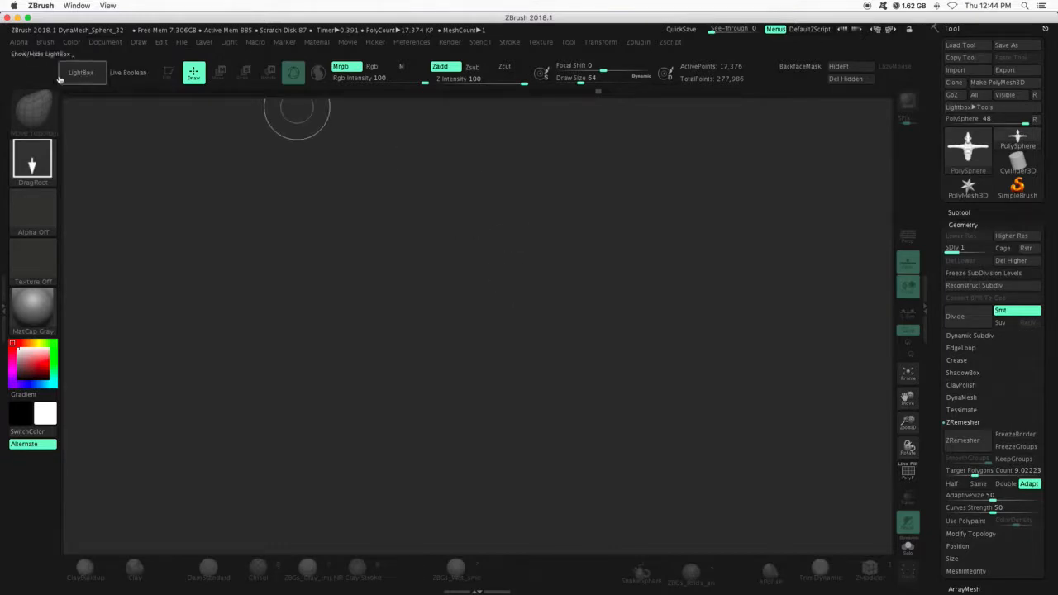
Load the ZSphere project from LightBox and reduce the draw size to 182
click(86, 73)
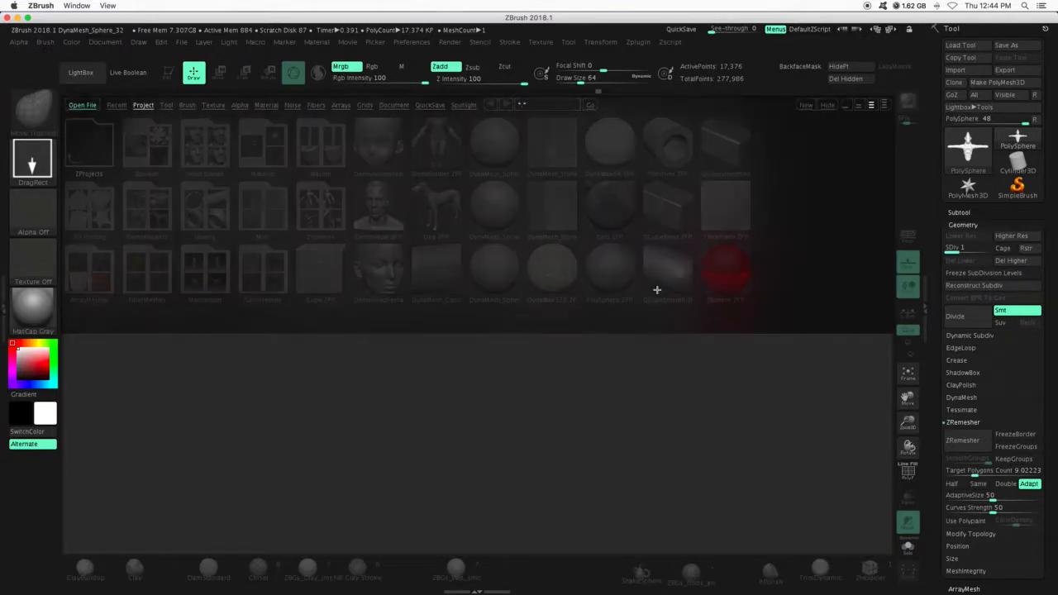
double_click(735, 277)
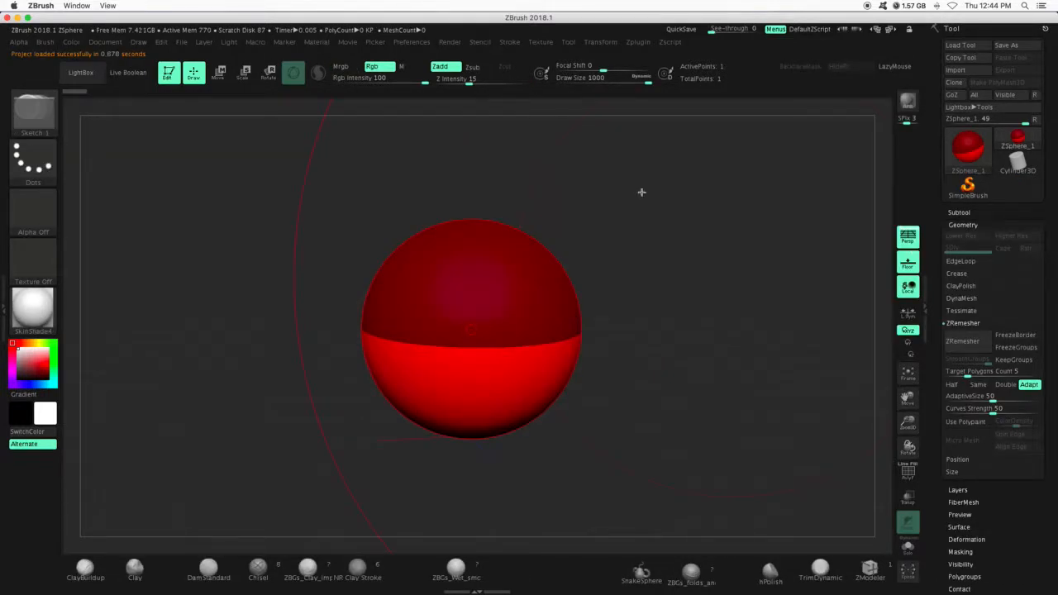
drag(644, 85, 597, 81)
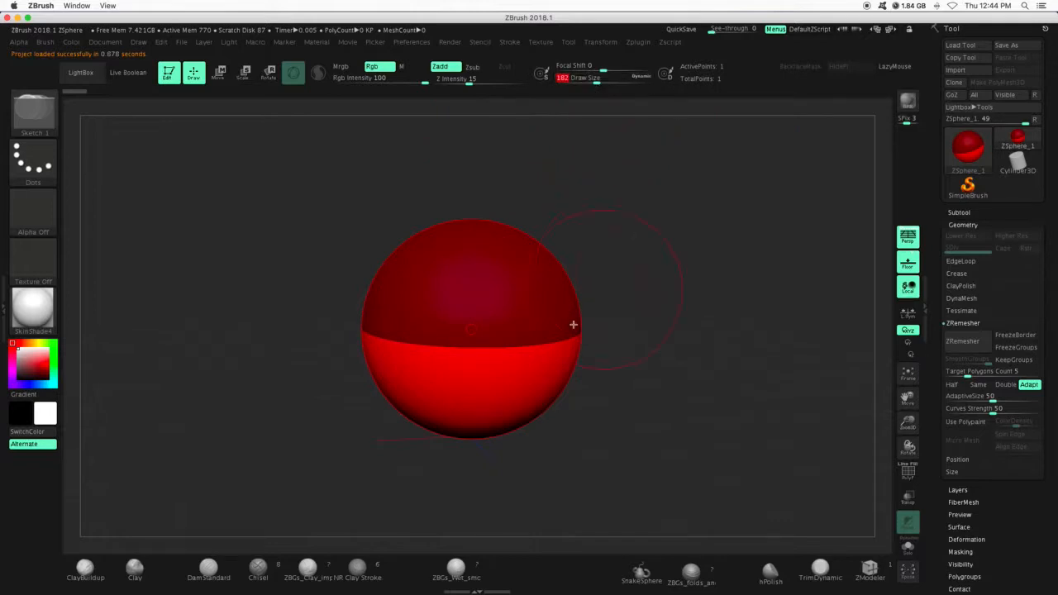
Add a mirrored pair of ZSpheres on the sides of the root sphere and move them outward as shoulders
shift+drag(650, 302, 665, 306)
drag(910, 425, 901, 390)
drag(908, 398, 847, 410)
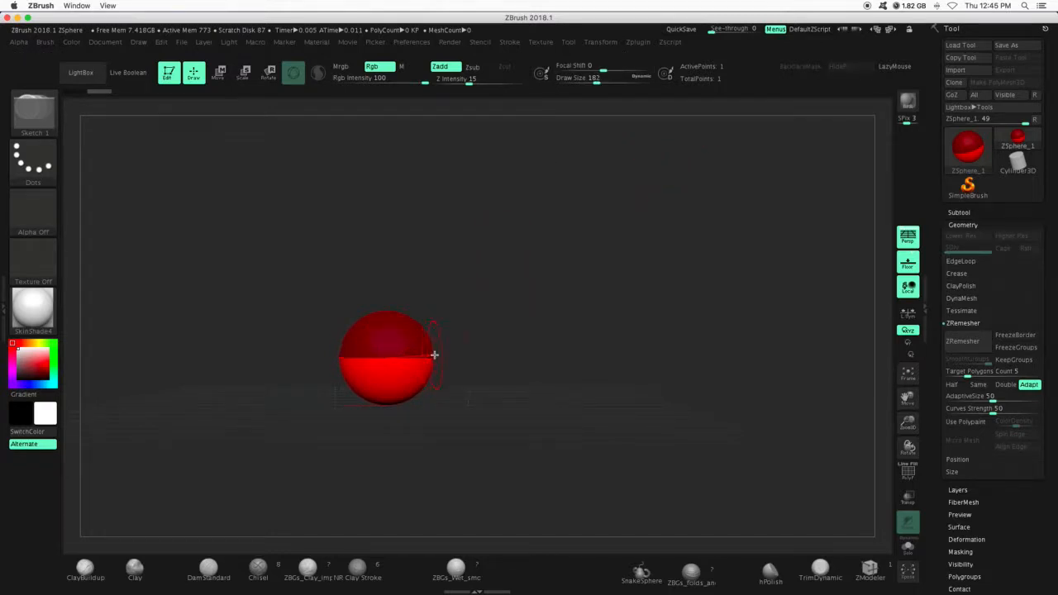
drag(432, 356, 462, 356)
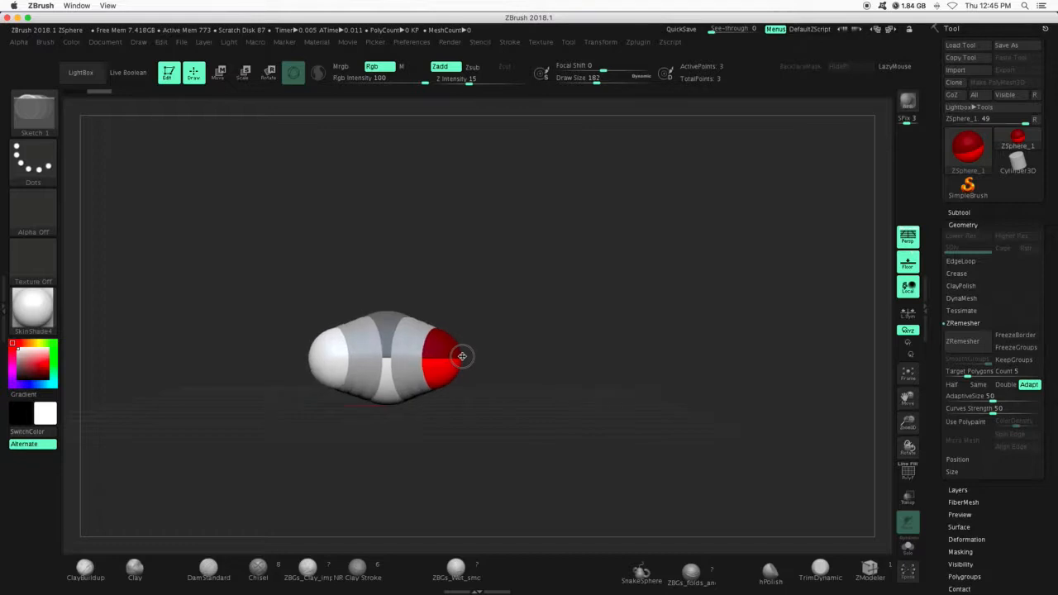
drag(557, 302, 508, 286)
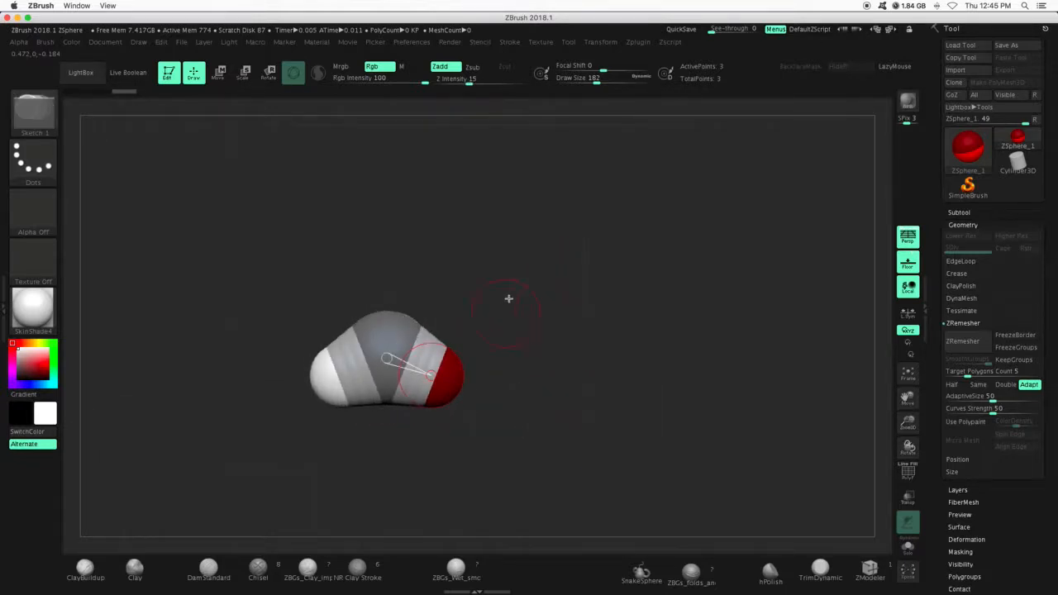
key(w)
drag(439, 381, 465, 359)
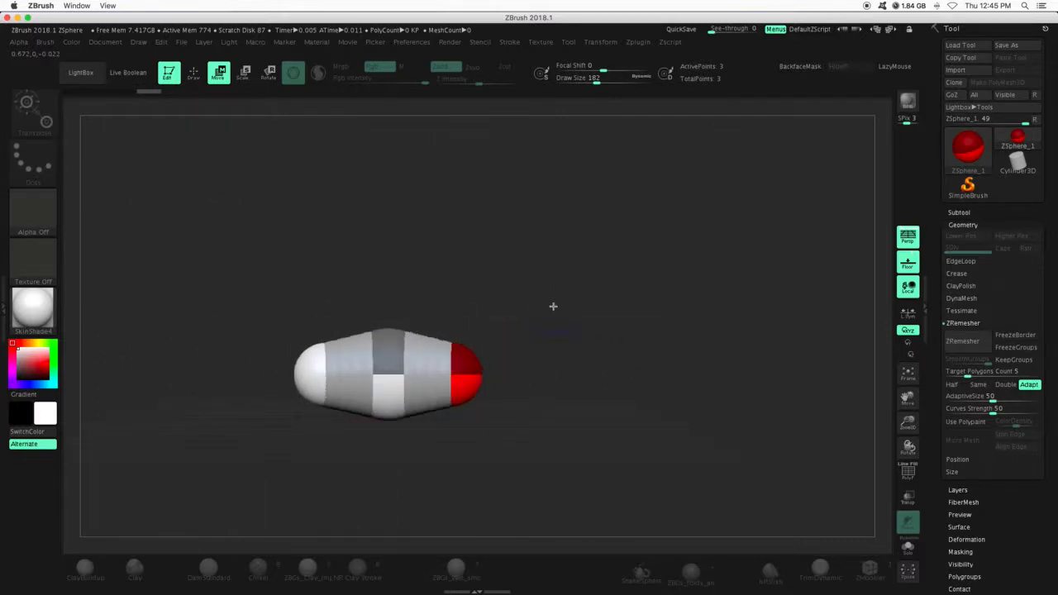
mouse_move(508, 303)
mouse_down()
mouse_move(506, 336)
mouse_move(507, 305)
mouse_up()
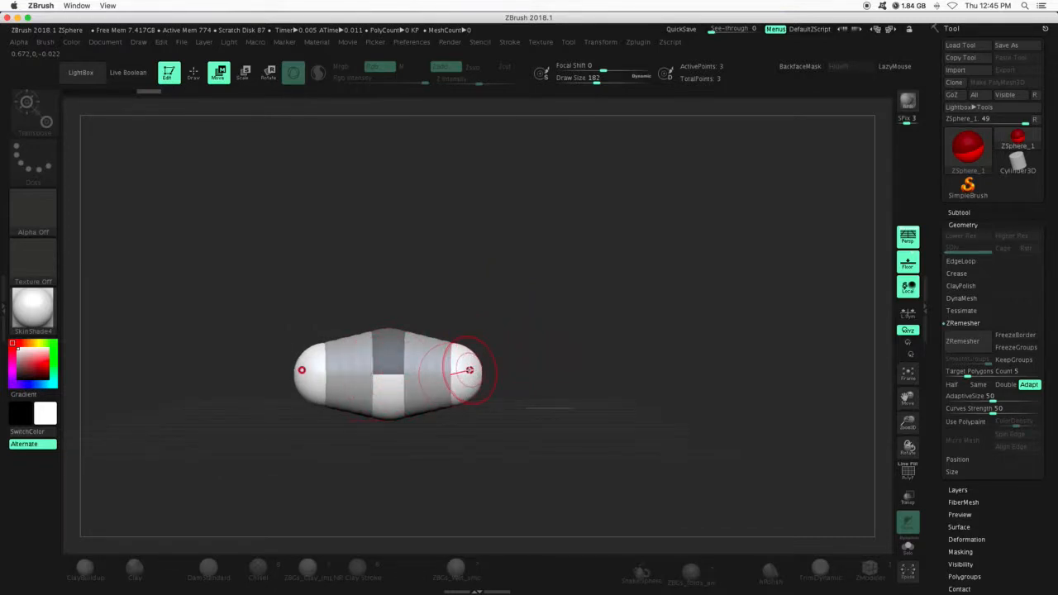
mouse_move(467, 366)
mouse_down()
mouse_move(571, 366)
mouse_move(458, 362)
mouse_up()
Add a mirrored pair of ZSpheres on the shoulder ends, pull them outward as upper arms and raise the shoulder joints
click(193, 72)
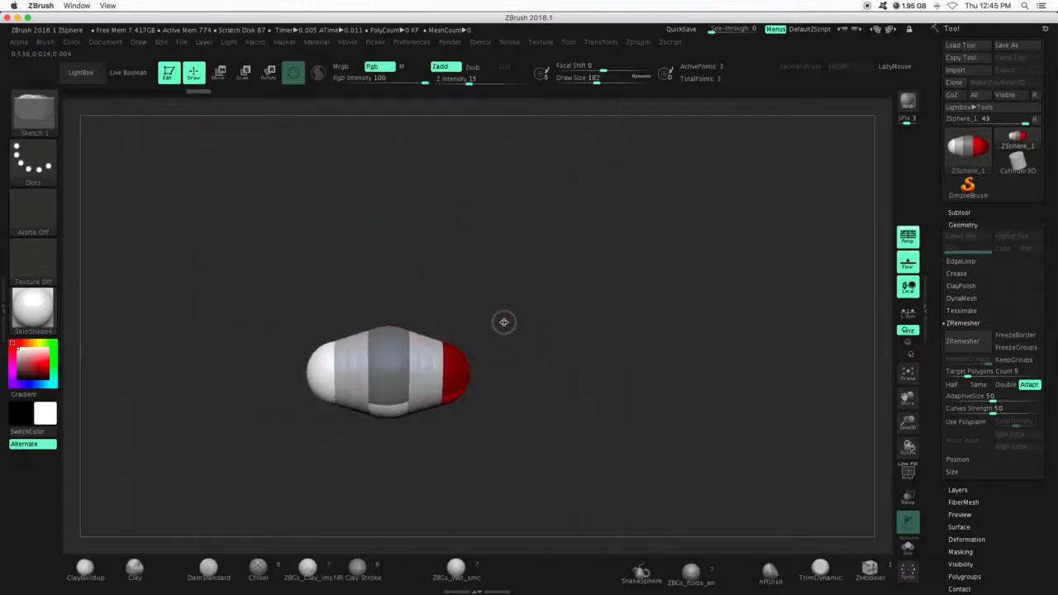
mouse_move(512, 358)
mouse_down()
mouse_move(376, 375)
mouse_move(385, 395)
mouse_move(539, 347)
mouse_move(541, 313)
mouse_up()
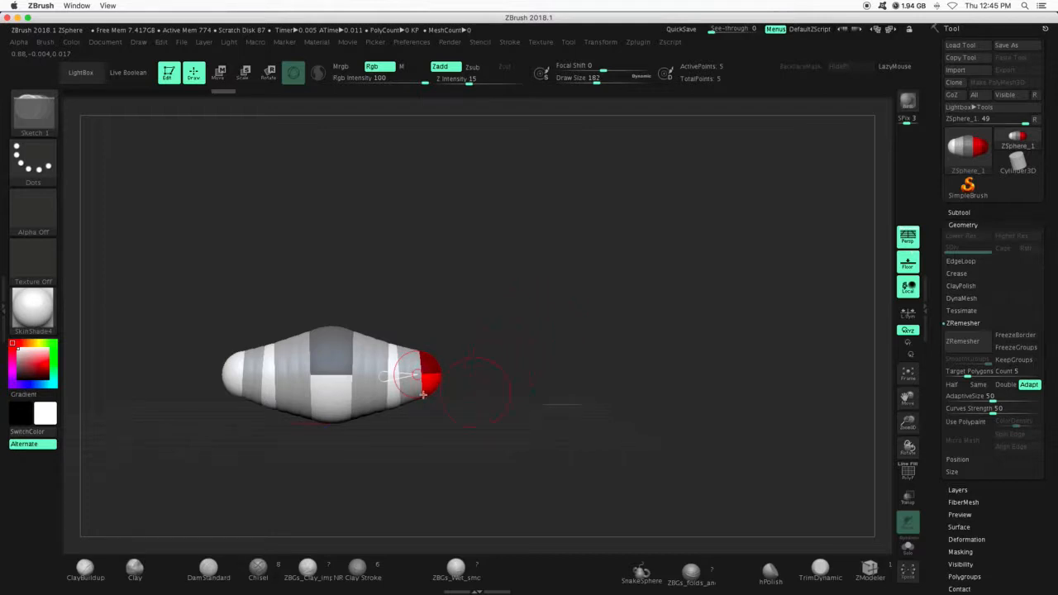
key(w)
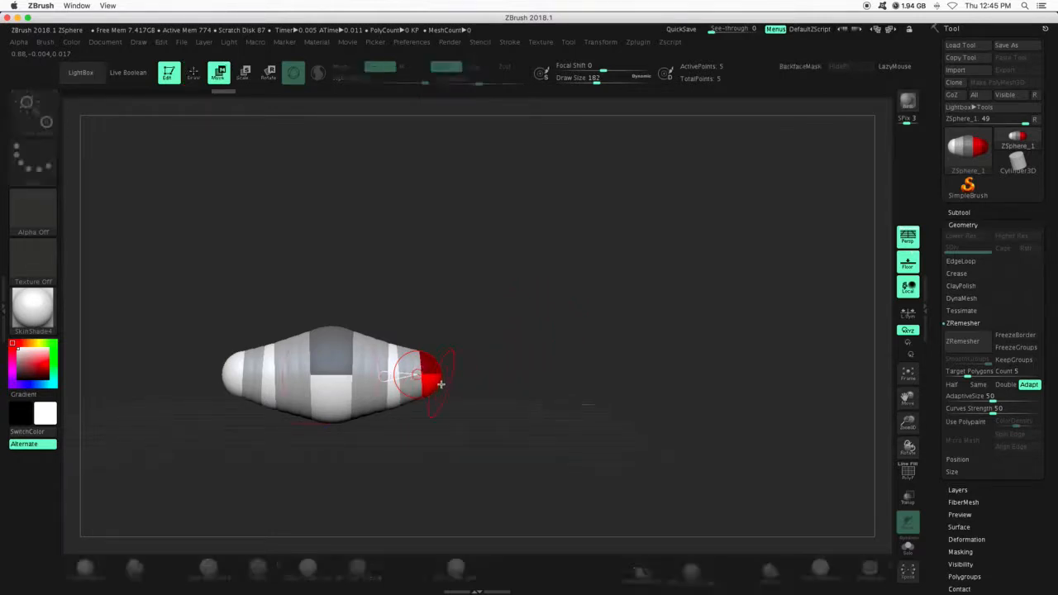
mouse_move(431, 374)
mouse_down()
mouse_move(520, 372)
mouse_move(505, 354)
mouse_up()
drag(378, 386, 379, 364)
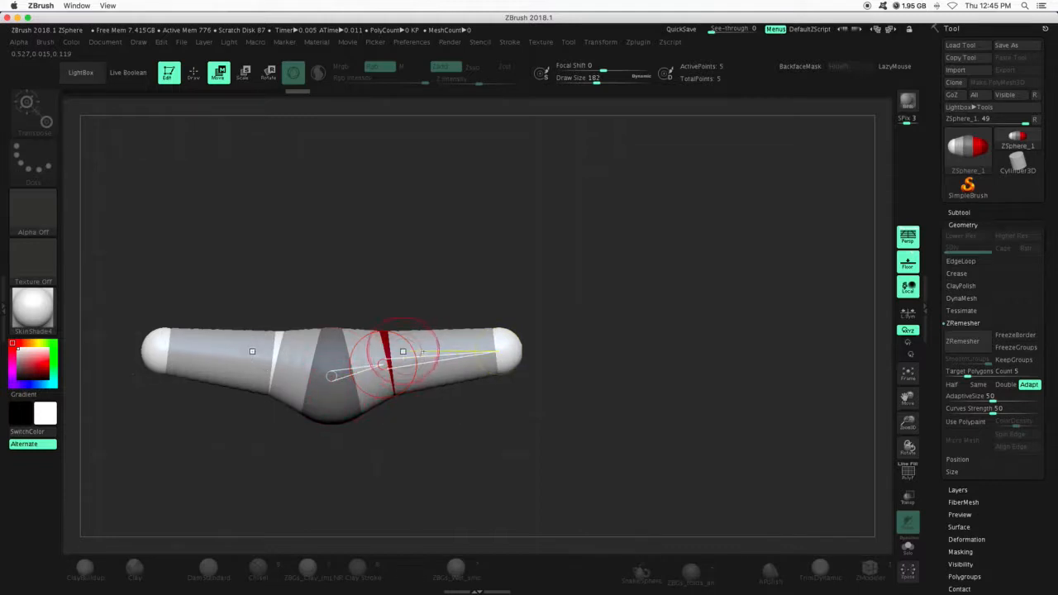
Add a mirrored pair of ZSpheres at the arm ends and pull them far outward to form the forearms
click(194, 74)
mouse_move(581, 379)
mouse_down()
mouse_move(583, 315)
mouse_move(587, 378)
mouse_move(547, 359)
mouse_up()
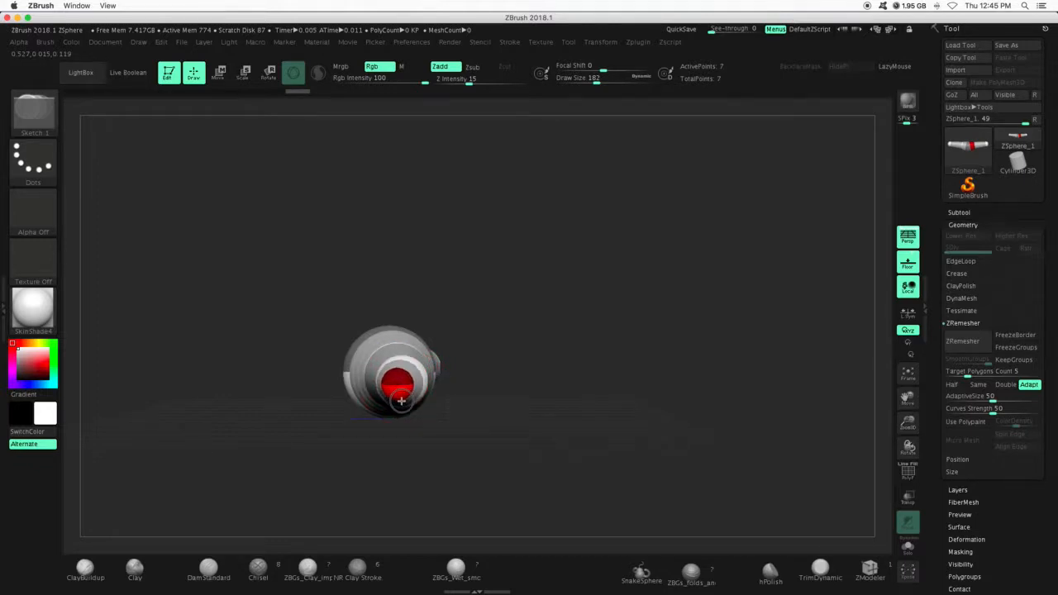
mouse_move(408, 403)
mouse_down()
mouse_move(420, 435)
mouse_move(405, 385)
mouse_up()
drag(488, 355, 528, 345)
key(w)
drag(427, 382, 649, 400)
drag(457, 388, 446, 370)
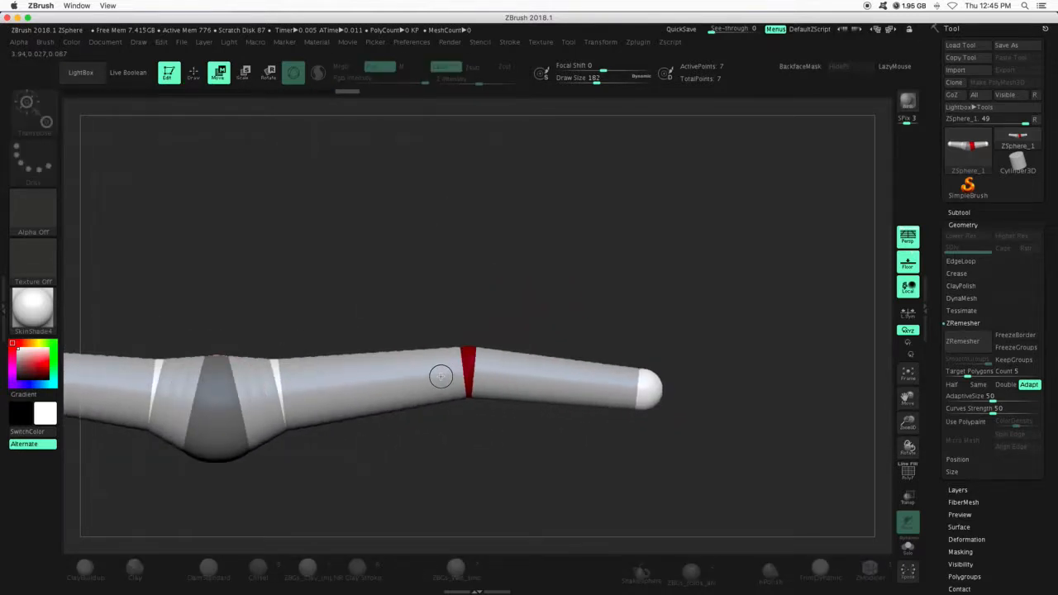
Reposition the elbow joints and angle the forearms so the arms bend slightly at the elbows
mouse_move(464, 358)
mouse_down()
mouse_move(461, 341)
mouse_move(463, 378)
mouse_move(453, 327)
mouse_move(448, 354)
mouse_up()
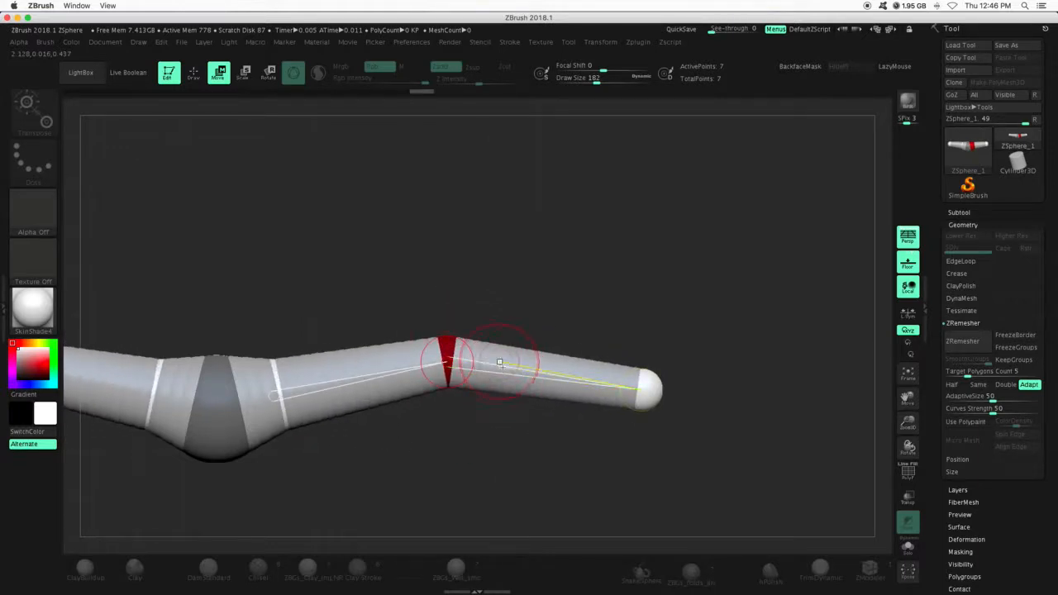
drag(519, 371, 504, 387)
click(269, 72)
click(220, 72)
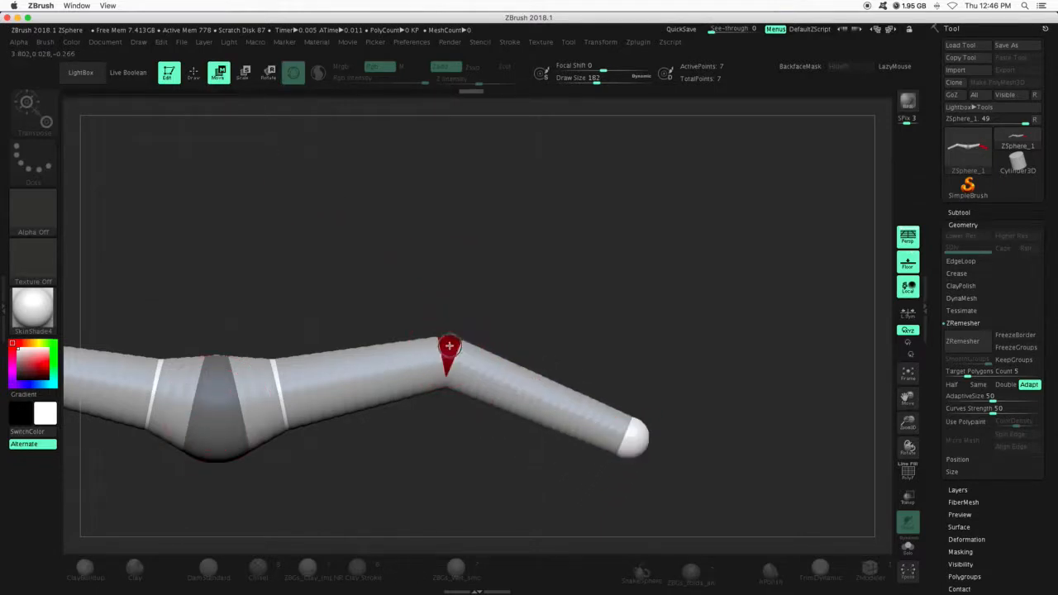
drag(496, 380, 516, 357)
Add a single centred ZSphere on top of the root sphere as the base of the neck
drag(640, 310, 638, 220)
drag(912, 433, 704, 350)
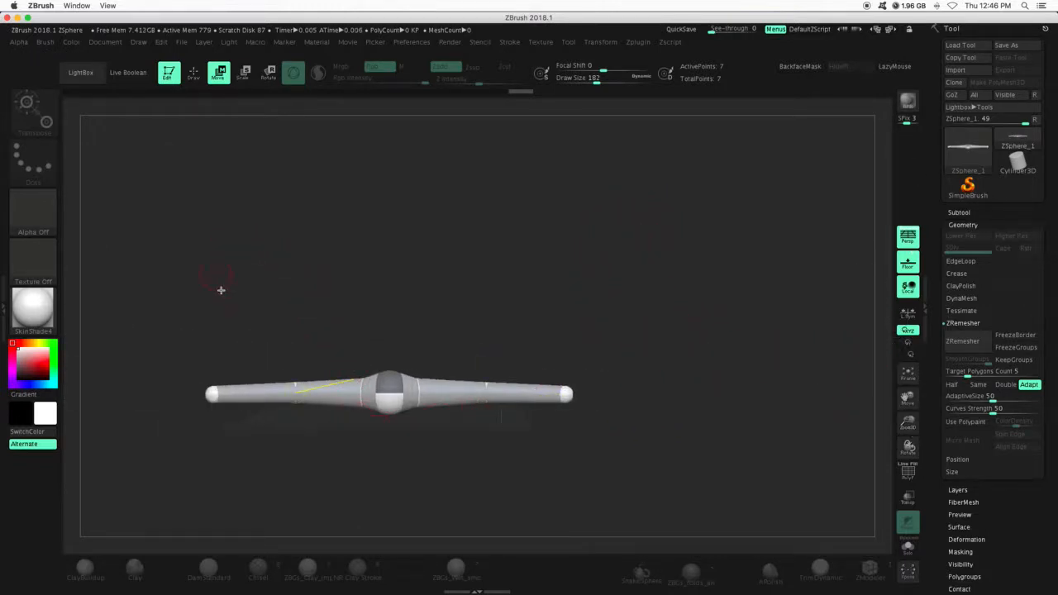
drag(437, 301, 440, 342)
key(q)
key(w)
key(q)
drag(909, 425, 910, 451)
key(f)
drag(535, 373, 530, 325)
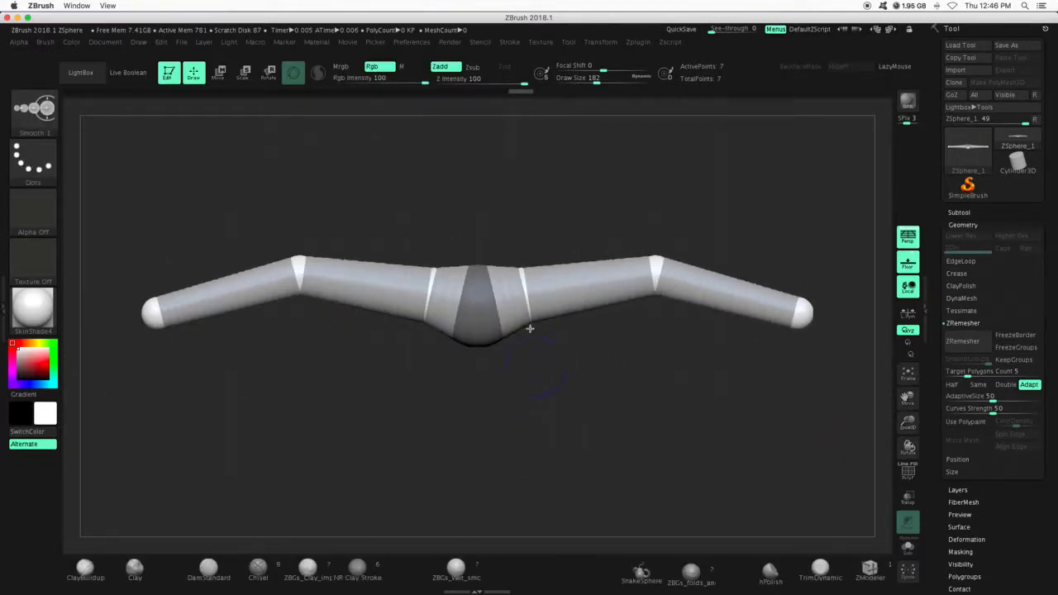
drag(476, 295, 476, 323)
mouse_move(469, 394)
shift+mouse_down()
mouse_move(435, 397)
mouse_move(523, 235)
shift+mouse_up()
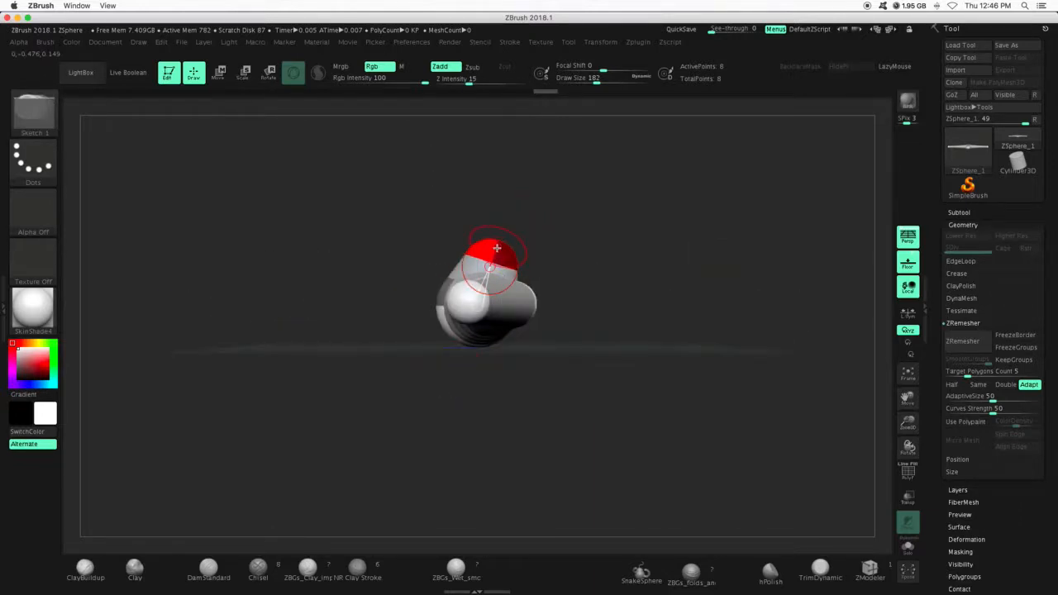
Scale the neck ZSphere down and adjust its position above the chest
key(w)
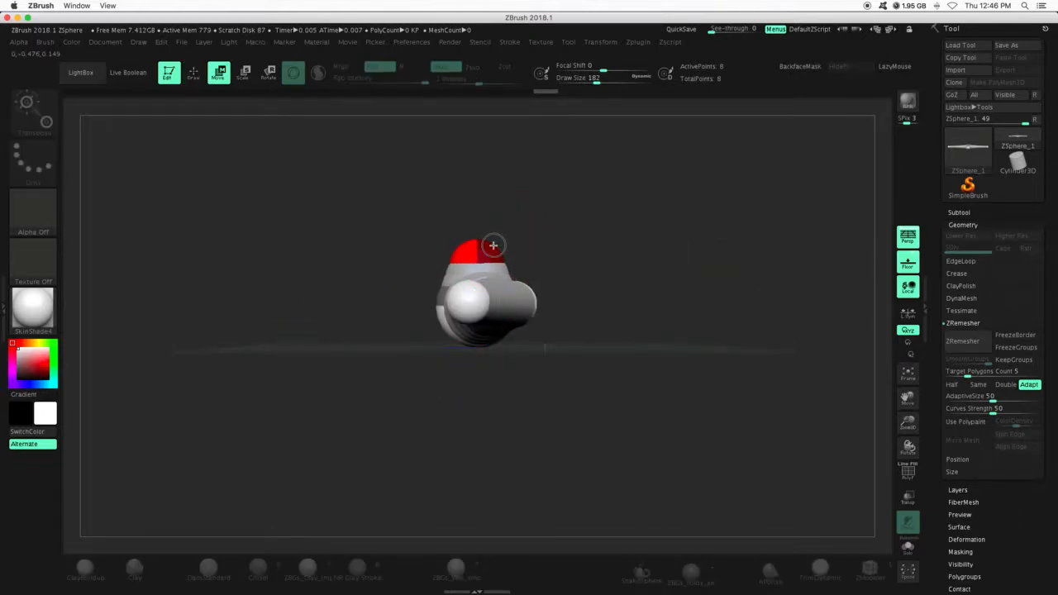
key(r)
key(e)
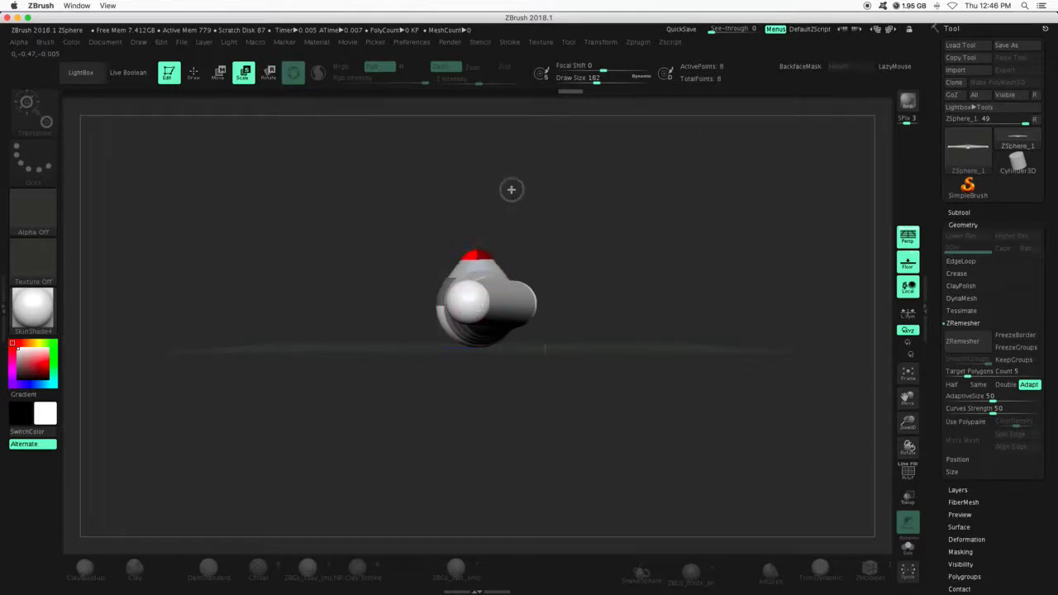
key(w)
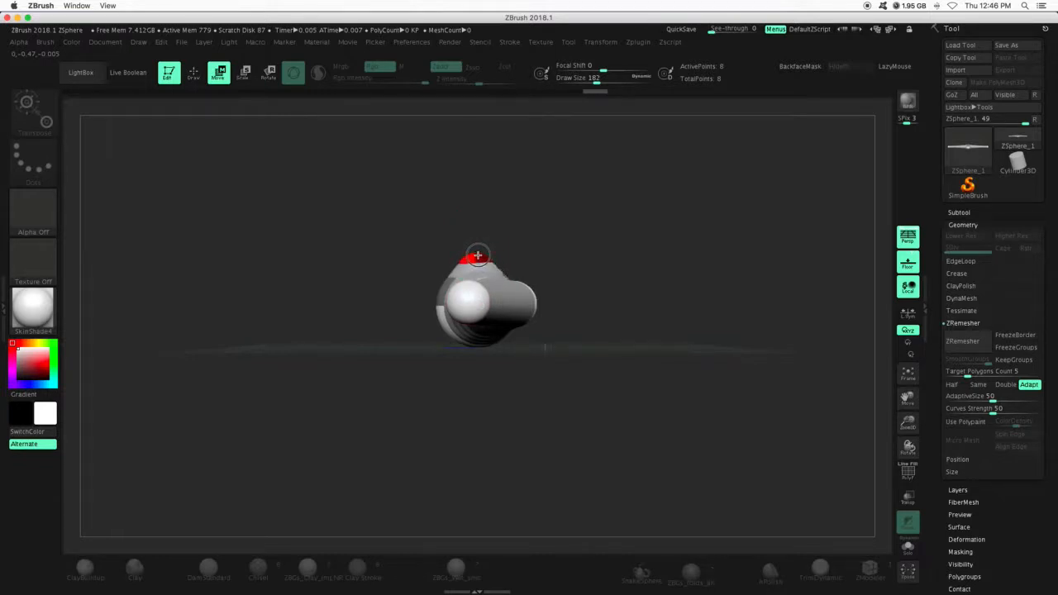
drag(496, 249, 564, 231)
drag(479, 260, 492, 240)
click(193, 72)
drag(619, 217, 508, 222)
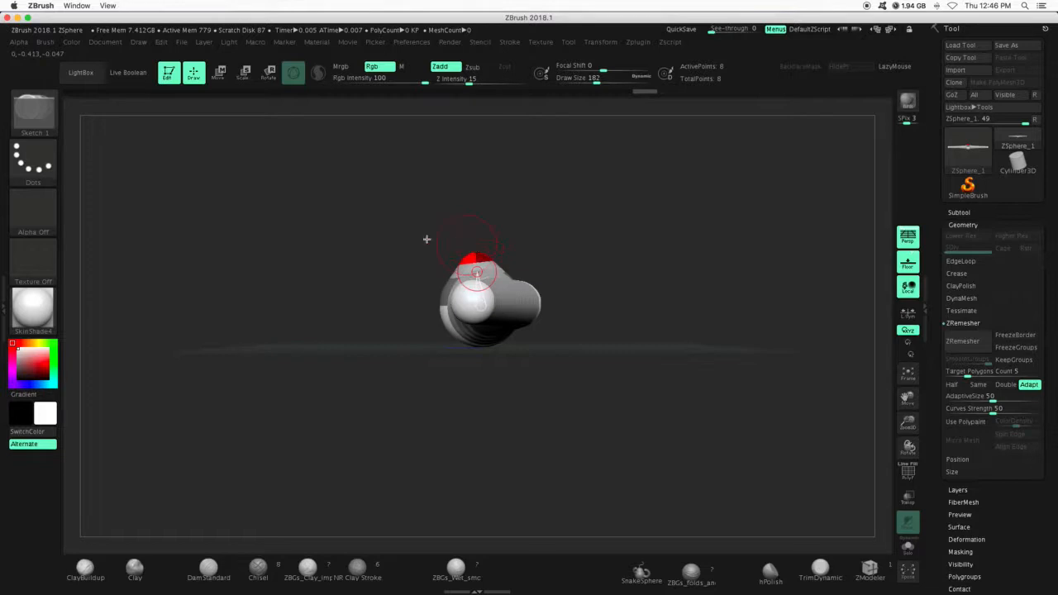
drag(427, 239, 427, 300)
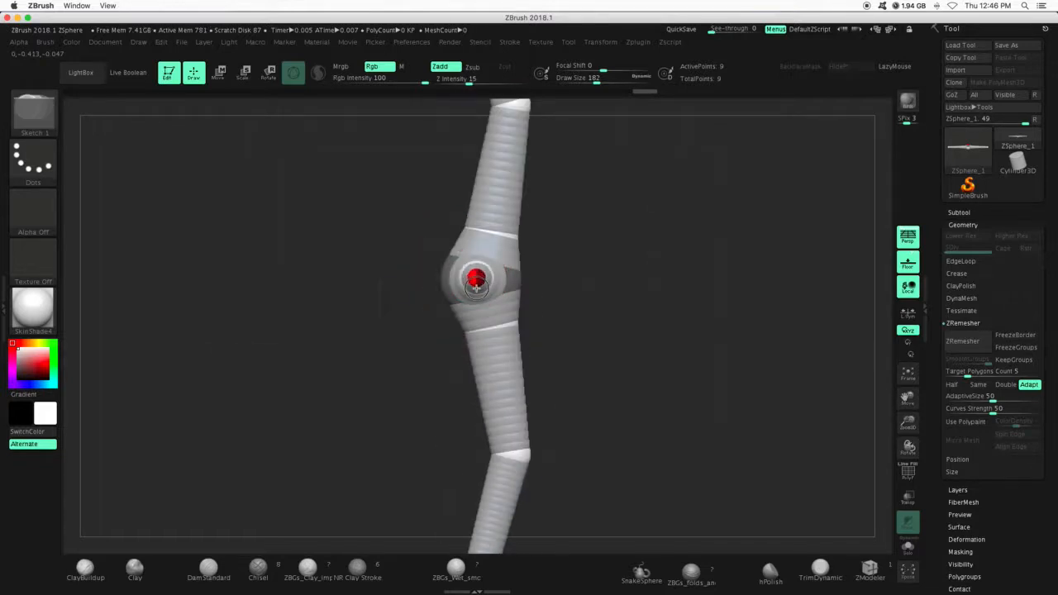
key(ctrl+z)
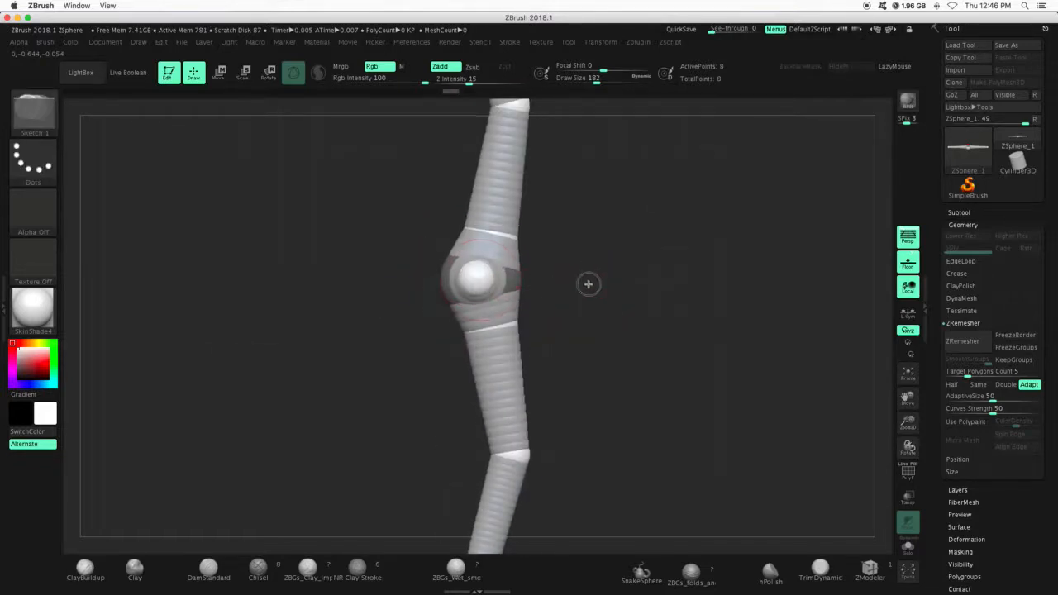
drag(588, 284, 599, 224)
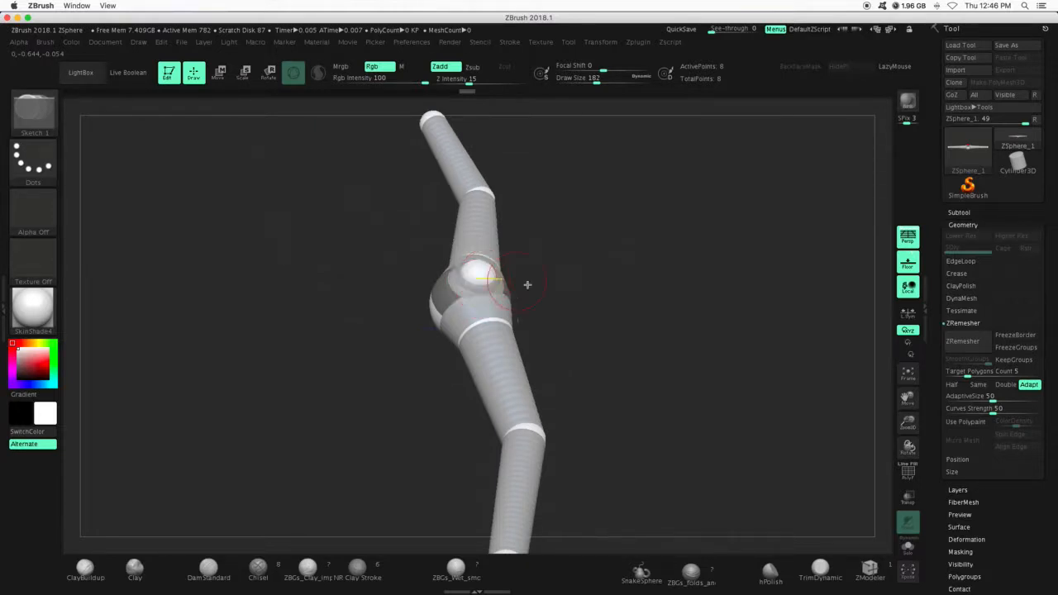
shift+drag(529, 286, 552, 265)
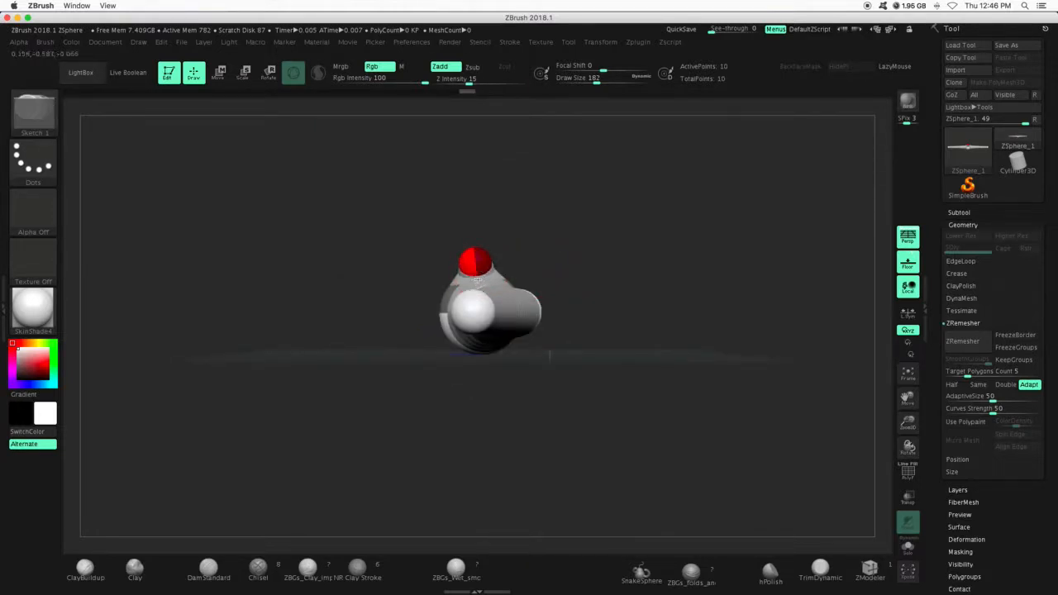
drag(572, 359, 620, 231)
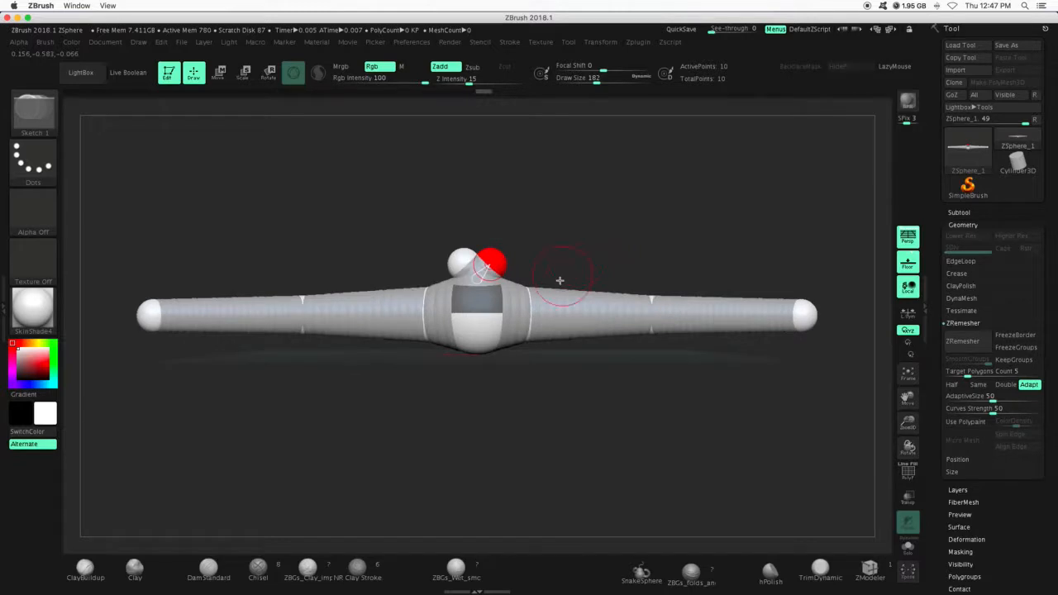
alt+click(490, 253)
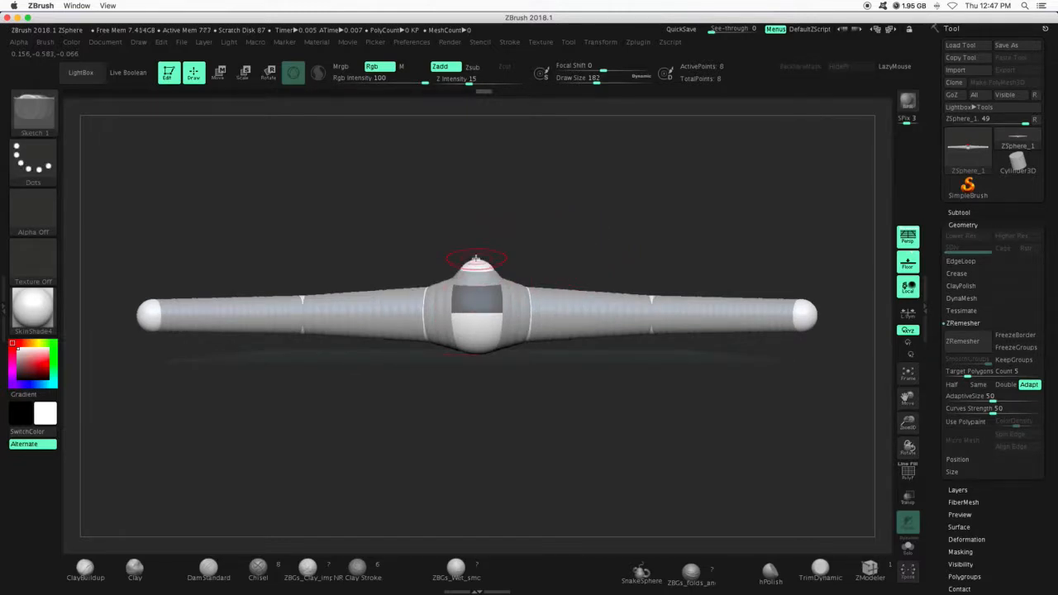
Add centred ZSpheres on top of the neck and raise the uppermost one to form the head
drag(476, 256, 476, 245)
mouse_move(548, 241)
mouse_down()
mouse_move(504, 243)
mouse_move(400, 190)
mouse_move(483, 238)
mouse_move(455, 214)
mouse_up()
click(219, 73)
shift+drag(544, 220, 584, 240)
Add two centred ZSpheres in a chain below the root sphere to form the torso
mouse_move(908, 423)
mouse_down()
mouse_move(898, 380)
mouse_move(910, 386)
mouse_up()
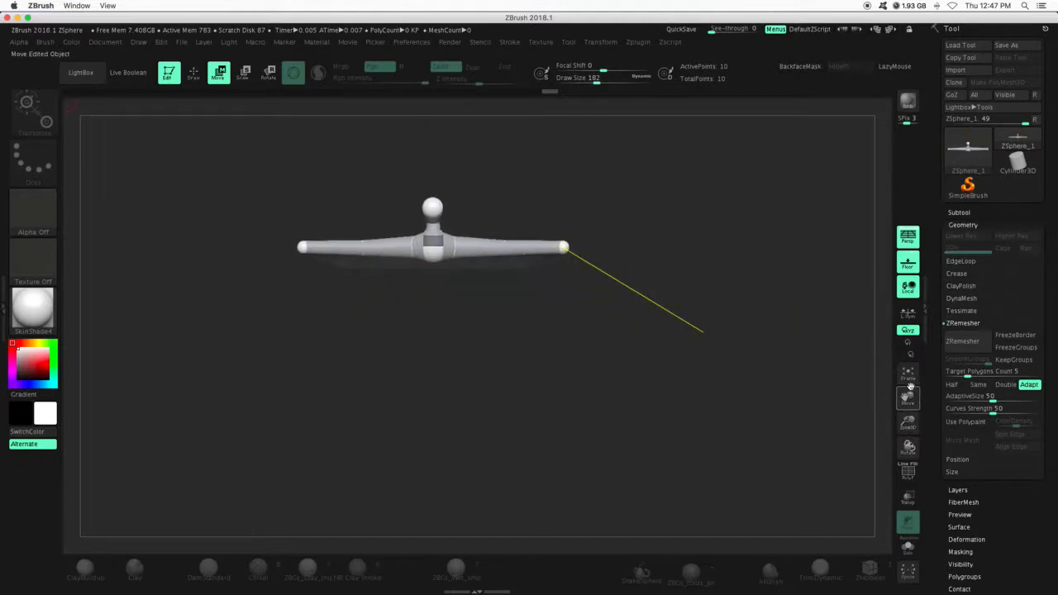
click(195, 76)
drag(910, 425, 912, 471)
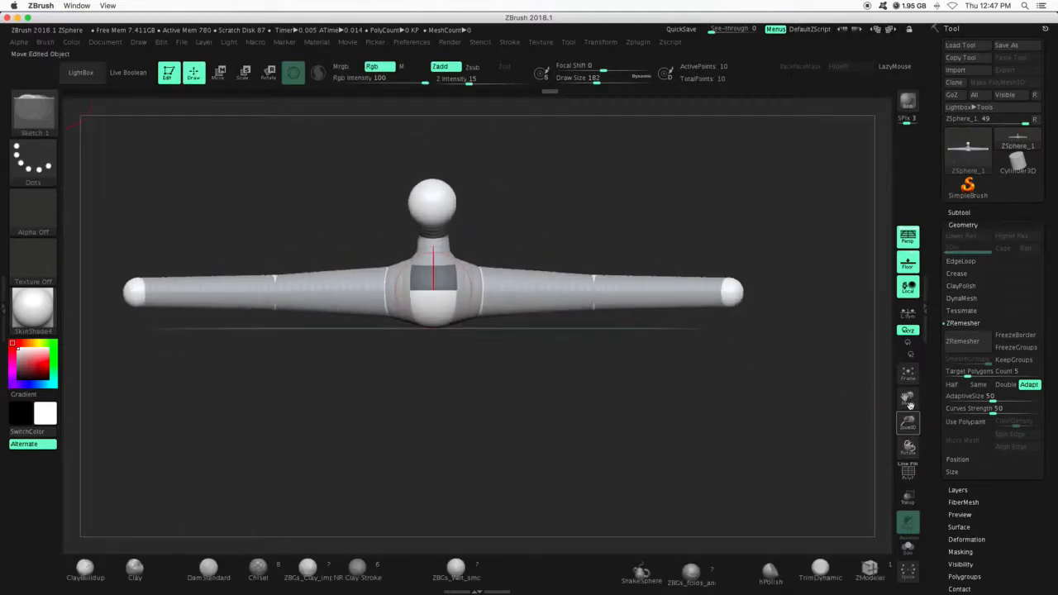
drag(908, 400, 941, 382)
drag(469, 308, 465, 263)
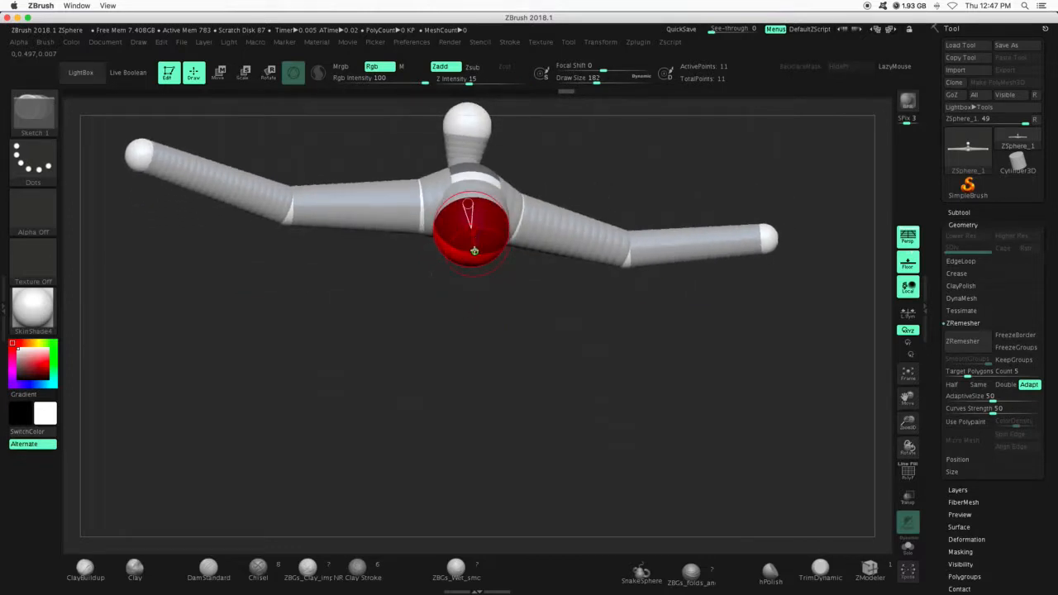
drag(449, 338, 483, 332)
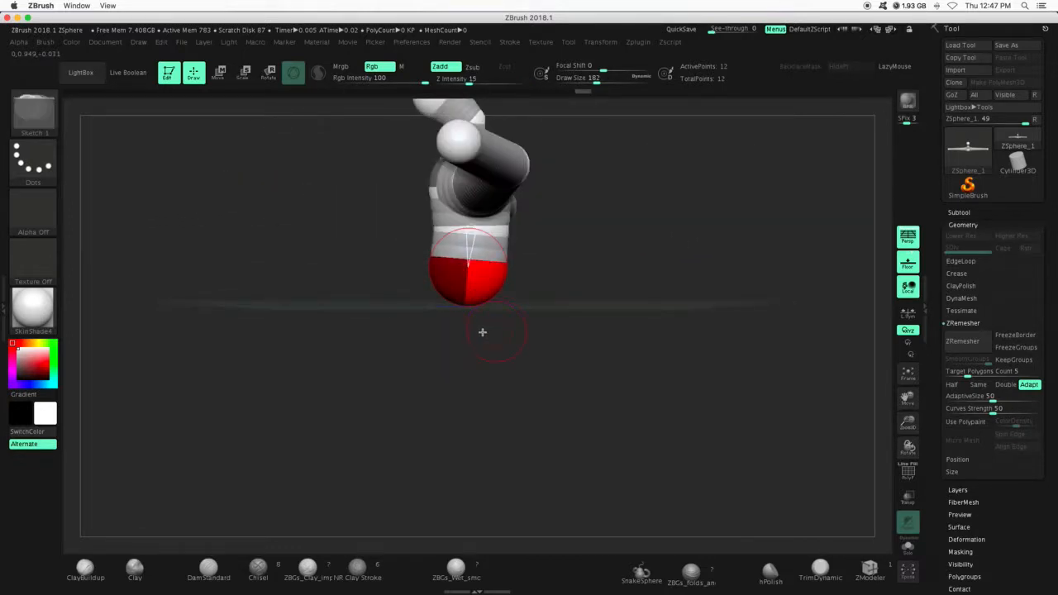
Move the two lower torso ZSpheres downward to lengthen the waist and hips
click(221, 78)
mouse_move(486, 277)
mouse_down()
mouse_move(454, 298)
mouse_move(466, 302)
mouse_up()
drag(486, 235, 481, 243)
drag(472, 361, 620, 292)
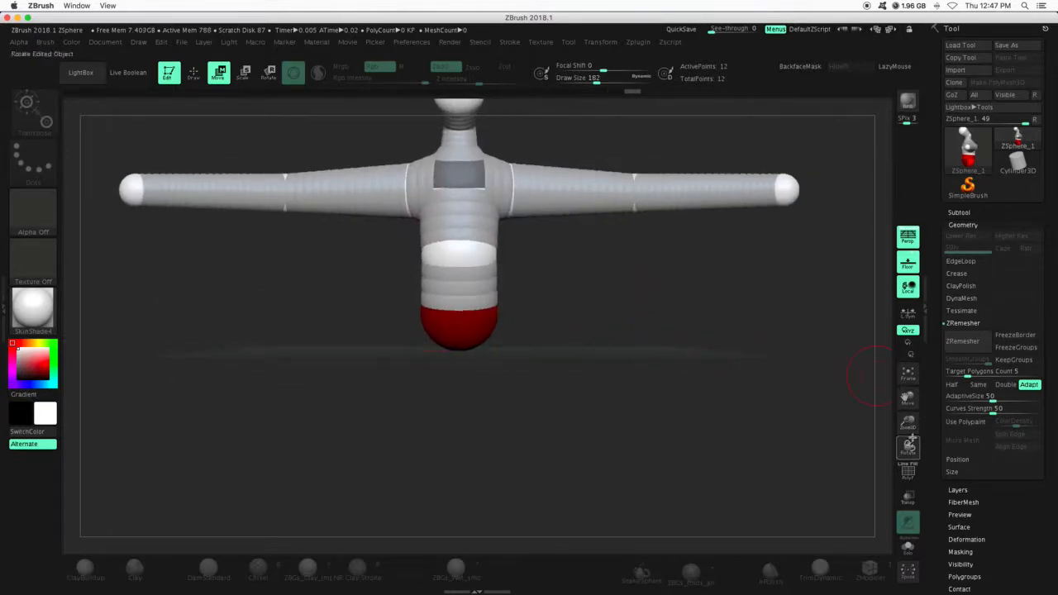
drag(912, 404, 917, 407)
drag(623, 338, 612, 278)
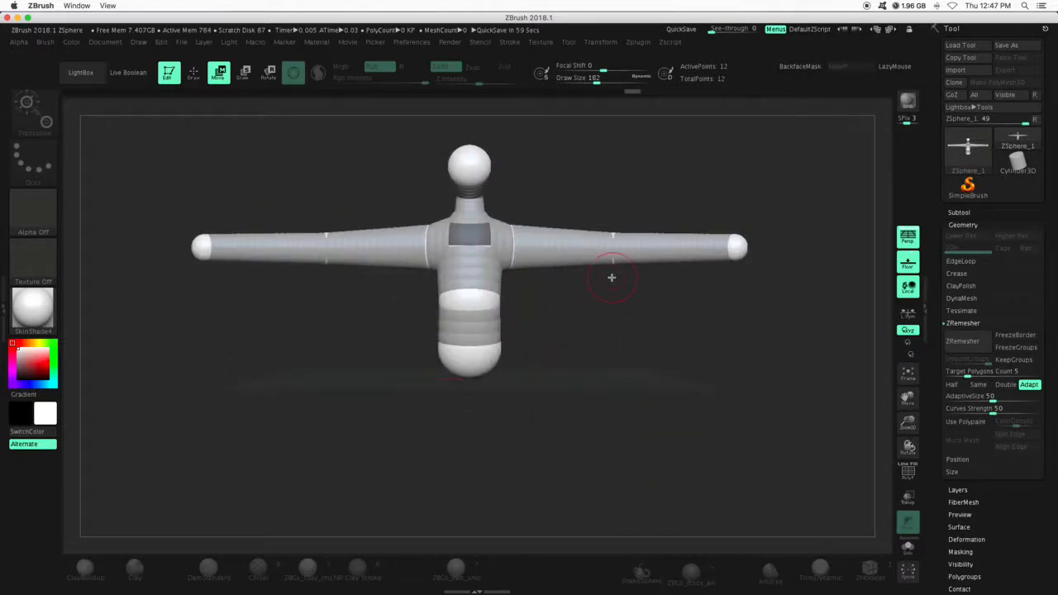
Add a mirrored pair of hip ZSpheres under the pelvis and extend a pair of leg ZSpheres downward from them
click(193, 73)
drag(908, 428, 907, 415)
drag(498, 373, 499, 310)
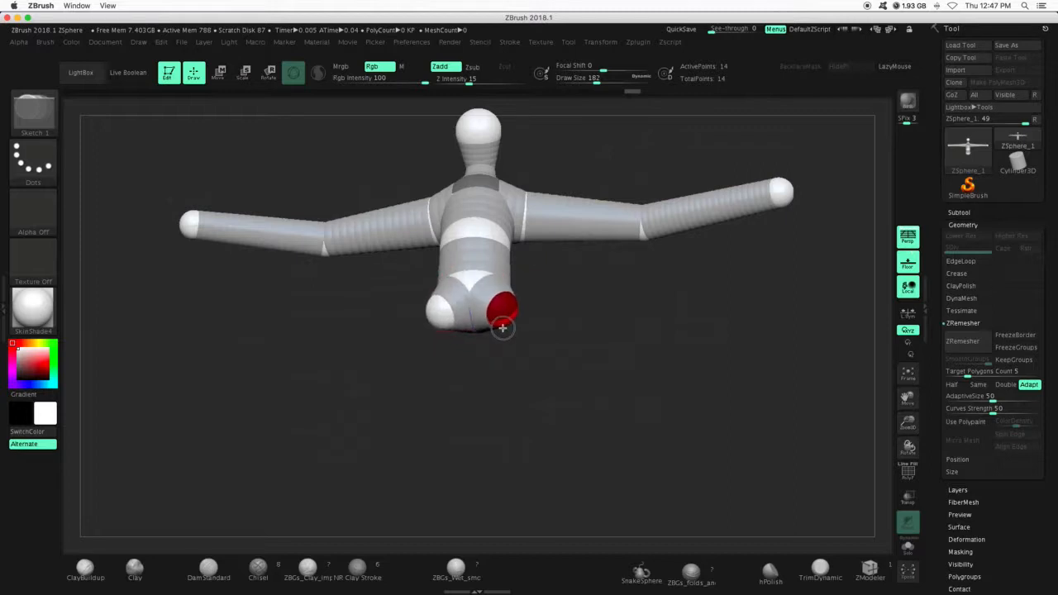
mouse_move(557, 336)
shift+mouse_down()
mouse_move(529, 368)
mouse_move(528, 497)
shift+mouse_up()
key(w)
Reposition the hip ZSpheres, checking their alignment with the legs from the side and from below
shift+drag(587, 354, 522, 349)
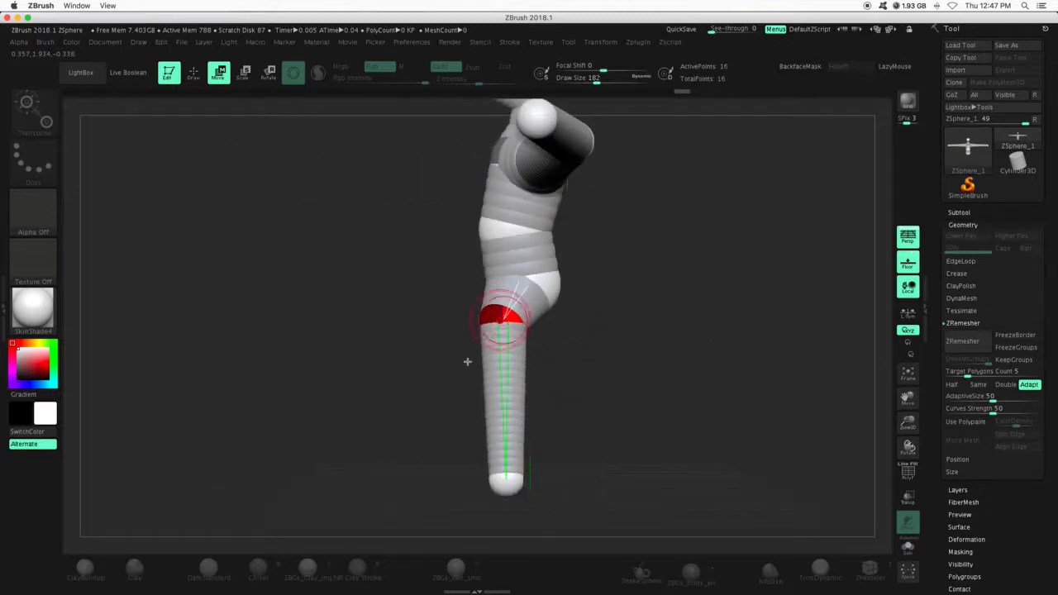
shift+drag(444, 381, 484, 385)
shift+drag(615, 405, 527, 312)
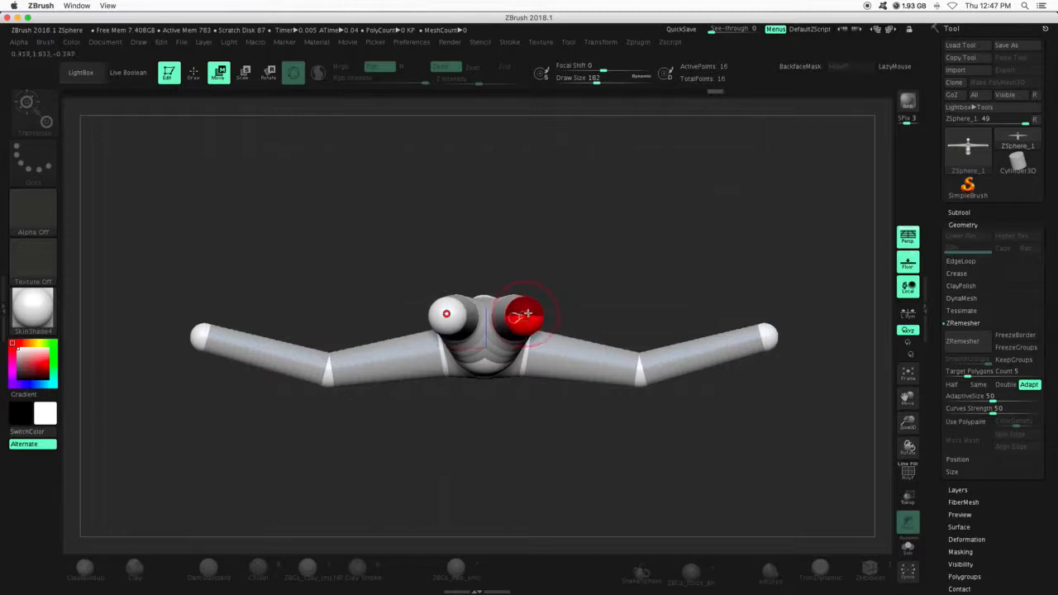
Add a mirrored pair of ankle ZSpheres below the knees and position them to form the lower legs
key(shift+a)
mouse_move(581, 281)
shift+mouse_down()
mouse_move(573, 371)
mouse_move(529, 373)
mouse_move(562, 324)
mouse_move(509, 329)
mouse_move(549, 334)
mouse_move(524, 376)
shift+mouse_up()
key(w)
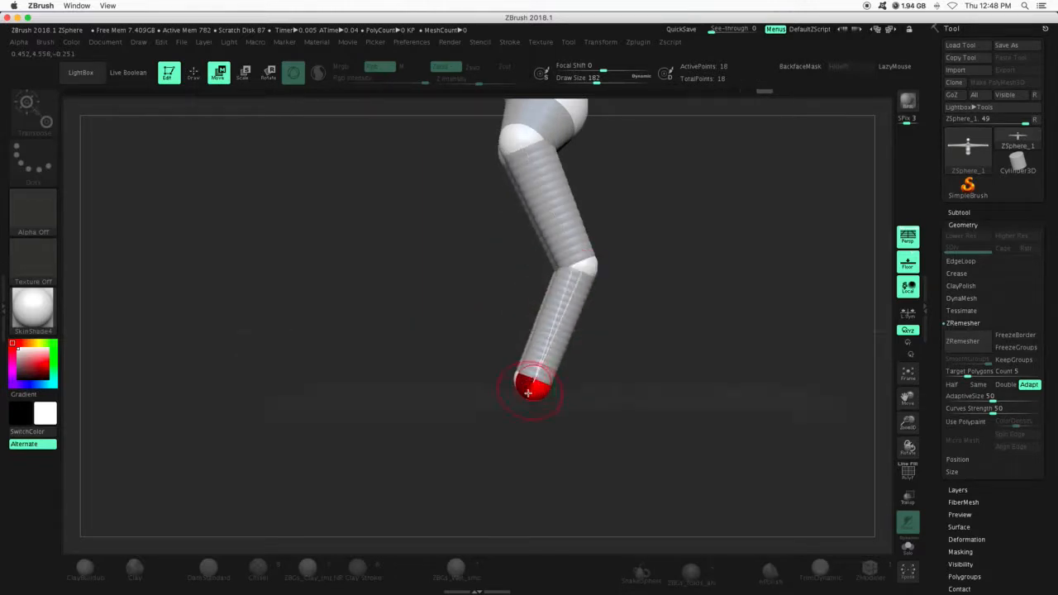
Add a mirrored pair of ZSpheres at the ankles and move them forward to form the feet
key(q)
mouse_move(475, 411)
shift+mouse_down()
mouse_move(547, 390)
mouse_move(552, 403)
shift+mouse_up()
mouse_move(640, 410)
shift+mouse_down()
mouse_move(497, 390)
mouse_move(581, 389)
shift+mouse_up()
key(w)
drag(908, 422, 898, 390)
drag(908, 398, 897, 483)
drag(701, 355, 654, 346)
Preview the figure as a skinned mesh, return to the ZSphere display and inspect it
key(a)
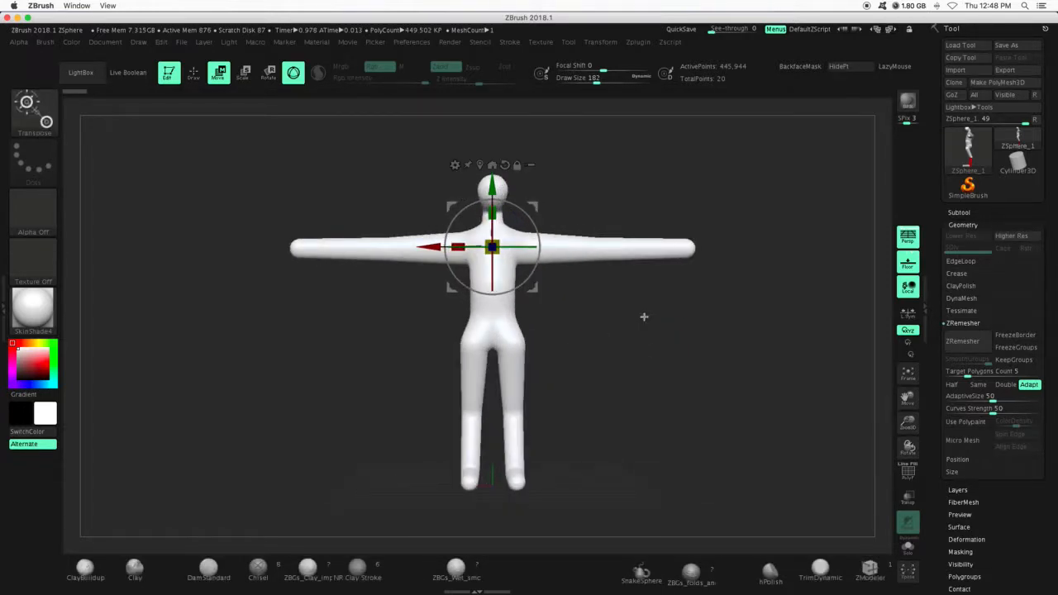
key(a)
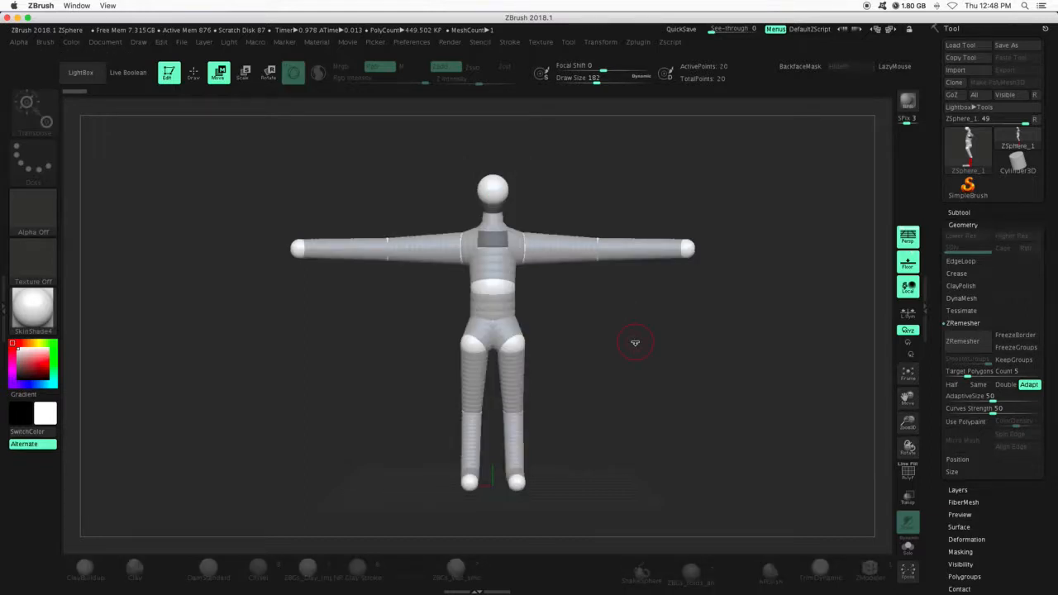
key(a)
key(a)
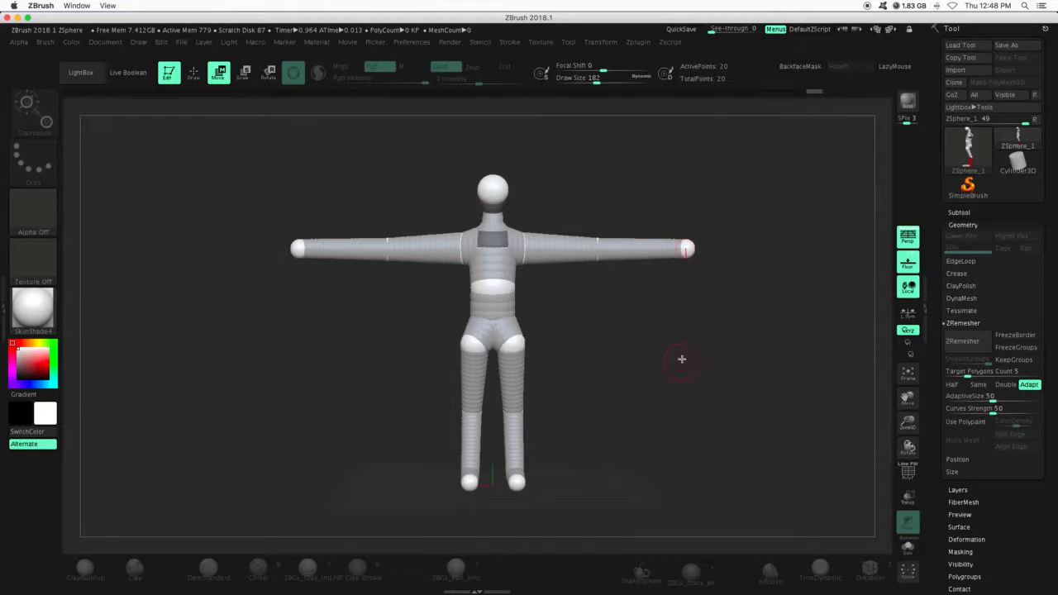
drag(658, 348, 620, 329)
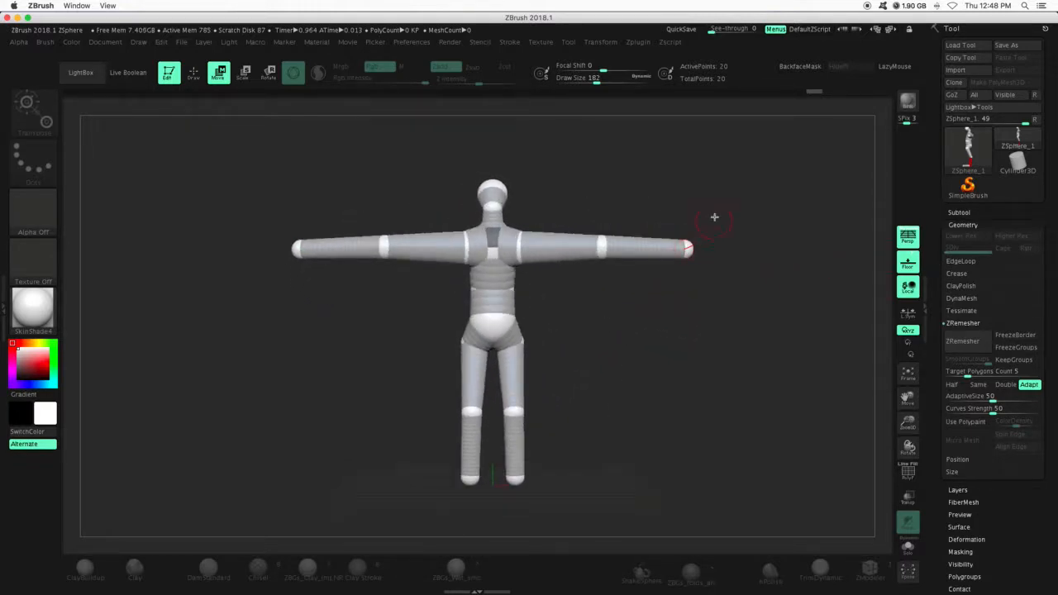
Add a mirrored pair of hand ZSpheres at the ends of the arms and undo the misplaced move
drag(726, 200, 710, 300)
drag(907, 420, 907, 433)
drag(907, 400, 719, 476)
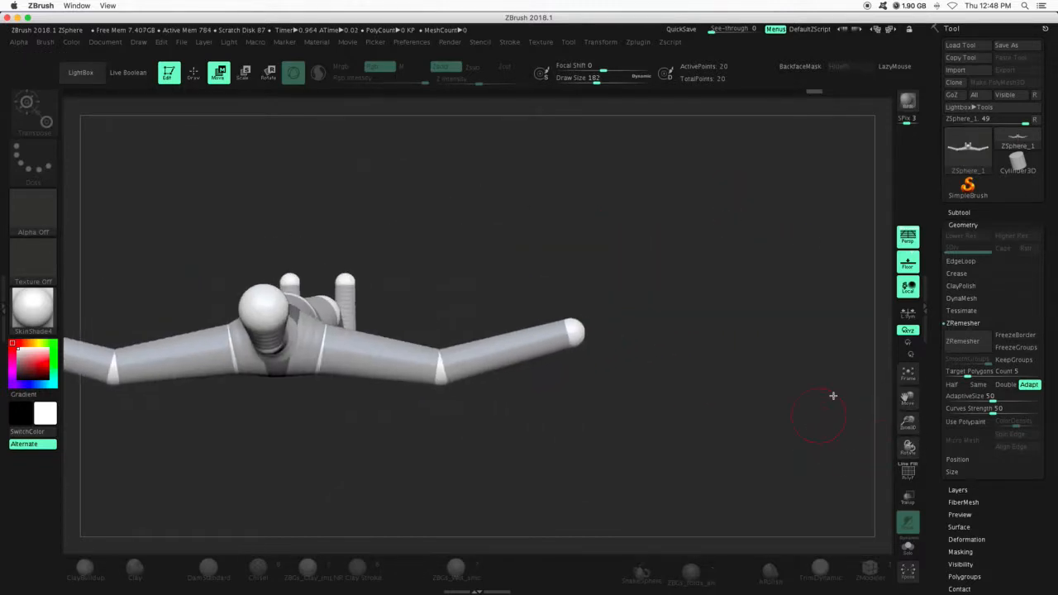
key(q)
drag(623, 302, 473, 344)
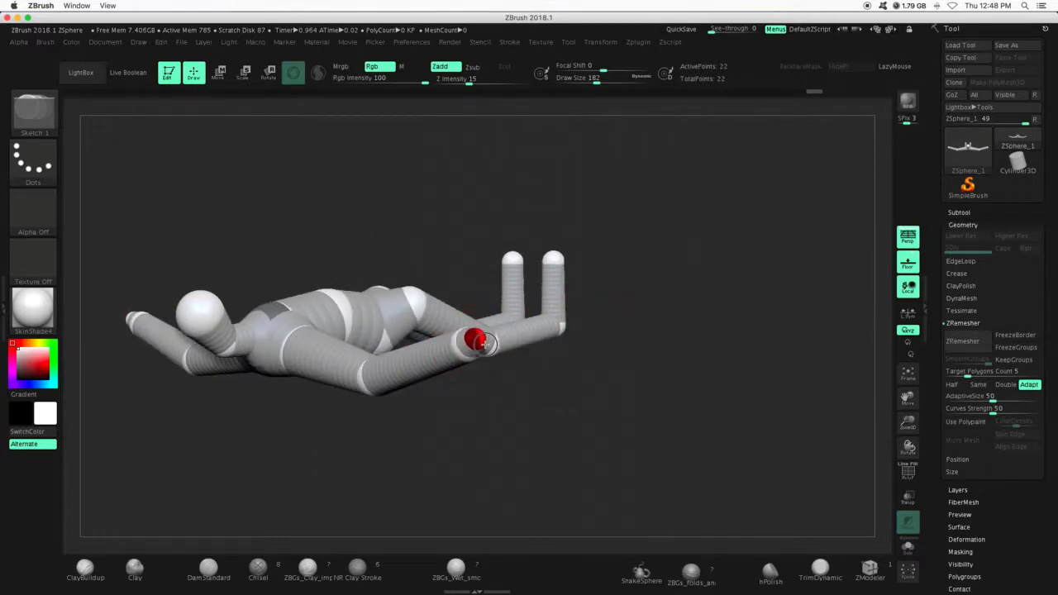
key(w)
mouse_move(539, 382)
mouse_down()
mouse_move(501, 332)
mouse_move(532, 314)
mouse_move(499, 328)
mouse_move(511, 325)
mouse_up()
key(super+z)
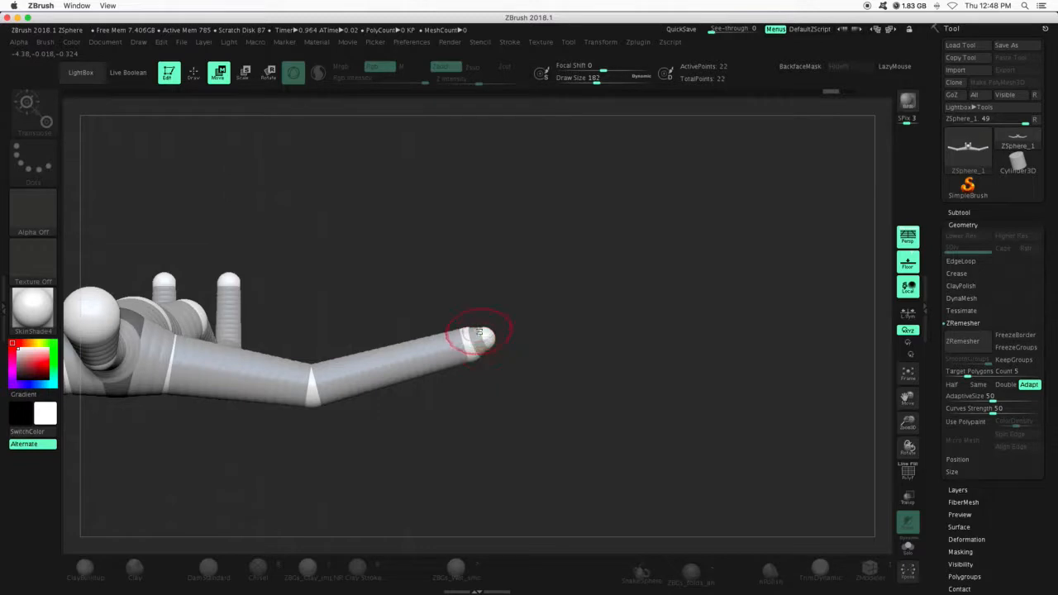
Set the draw size to 49, move the hand ZSpheres outward past the wrists and scale them down to taper the ends
drag(598, 79, 578, 80)
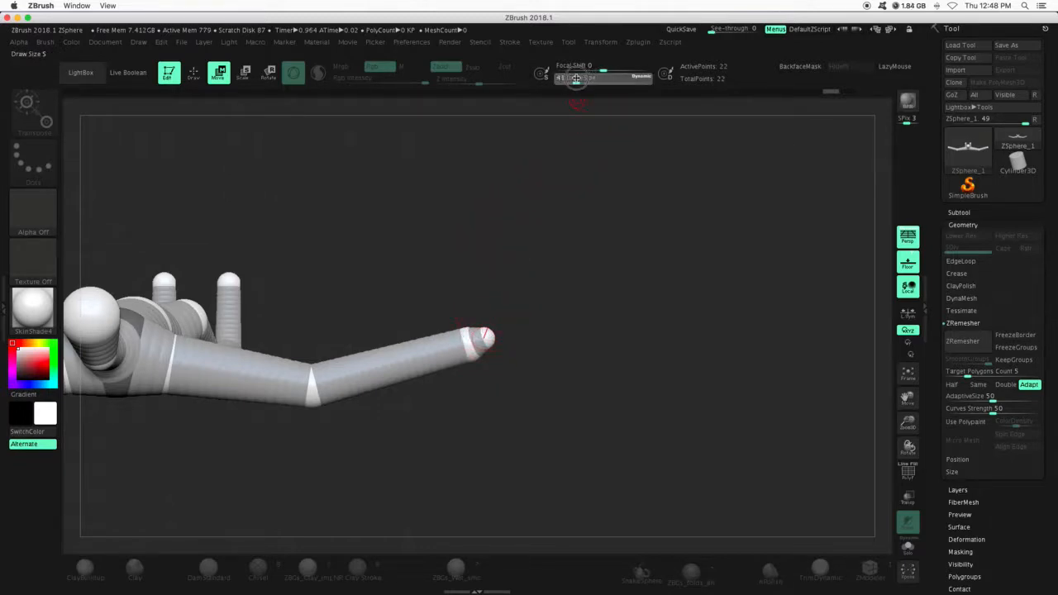
drag(490, 334, 649, 258)
key(e)
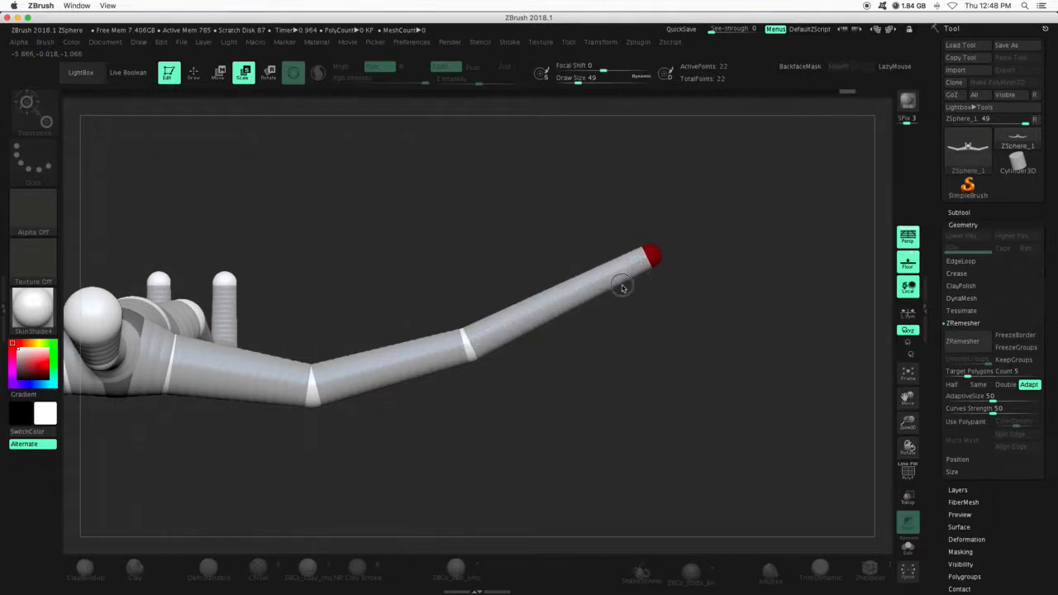
drag(626, 361, 535, 352)
drag(908, 423, 697, 395)
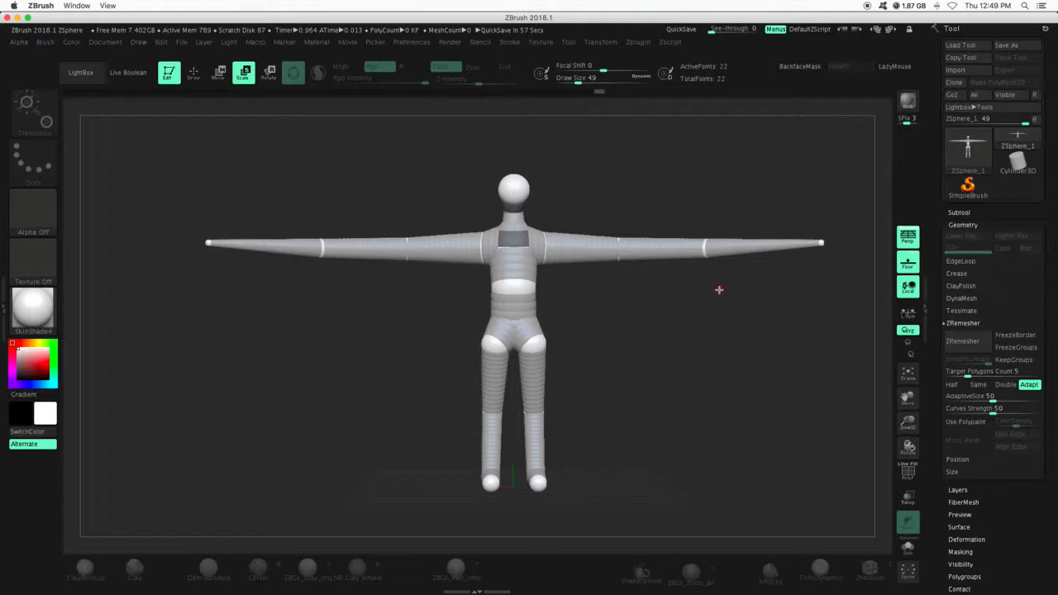
Bring the whole figure into front view and collapse the Geometry settings
drag(696, 307, 636, 312)
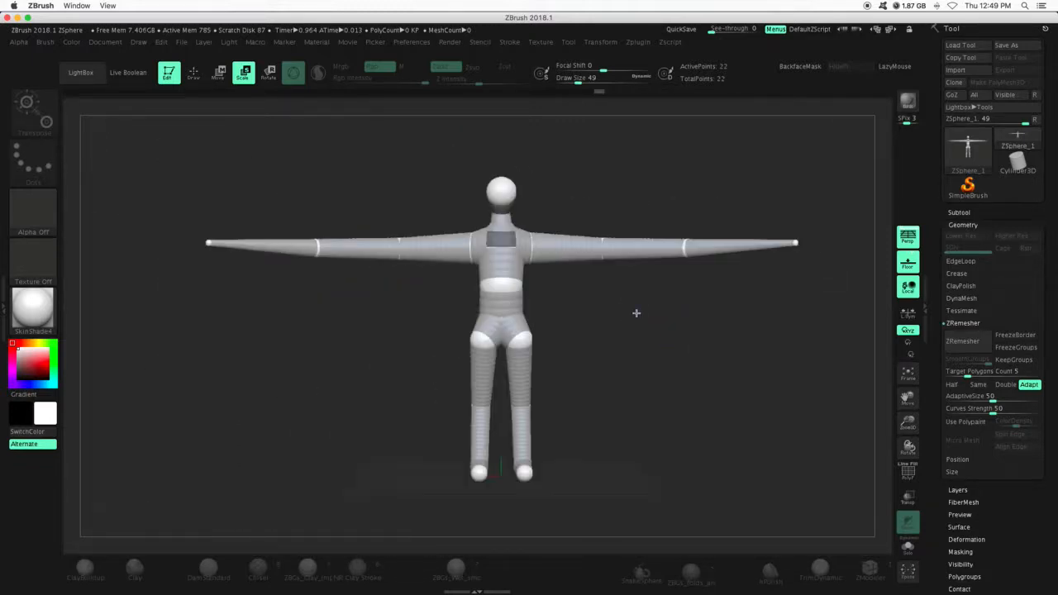
drag(908, 422, 984, 409)
shift+drag(775, 390, 728, 390)
drag(907, 398, 931, 400)
drag(907, 421, 902, 401)
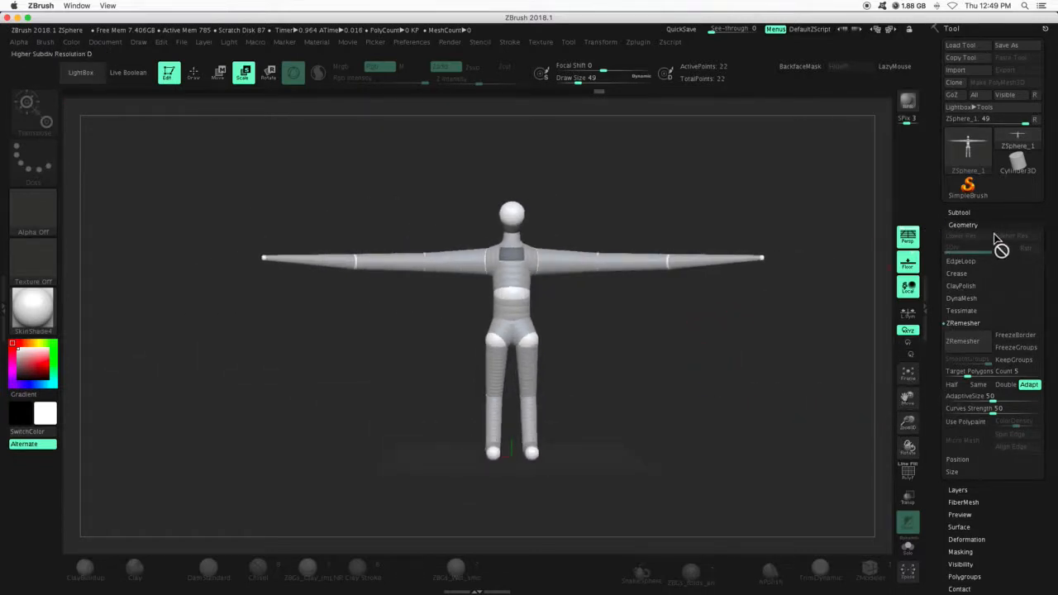
click(964, 225)
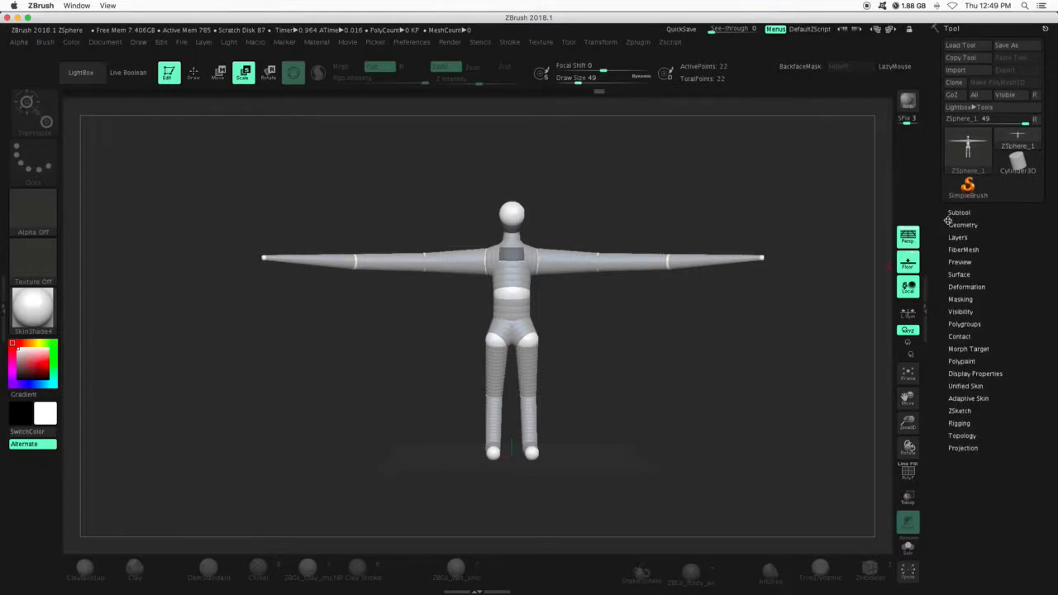
key(ctrl+shift)
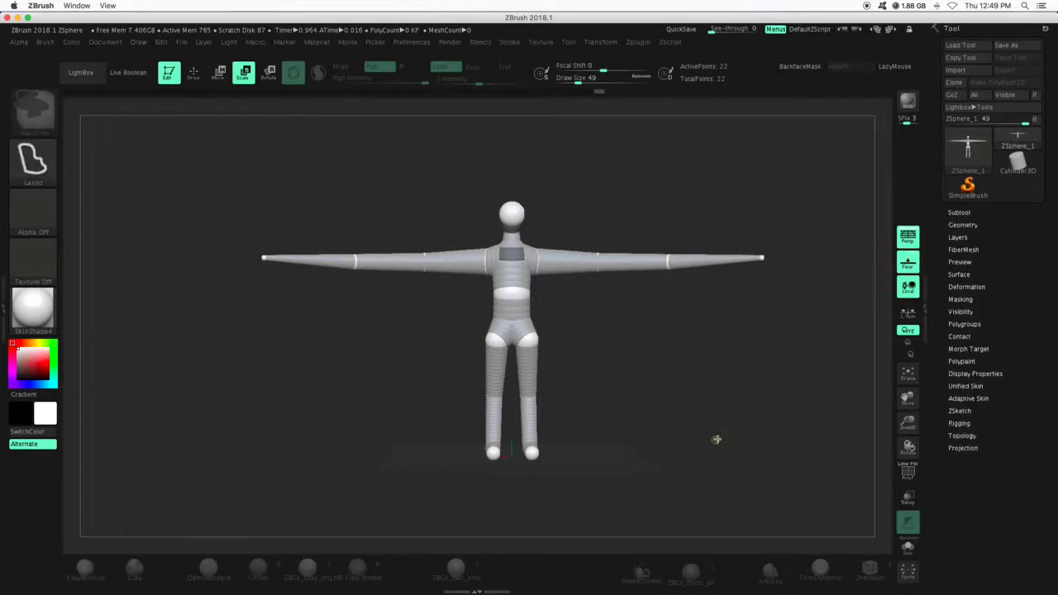
mouse_move(739, 352)
ctrl+shift+mouse_down()
mouse_move(855, 394)
mouse_move(719, 411)
ctrl+shift+mouse_up()
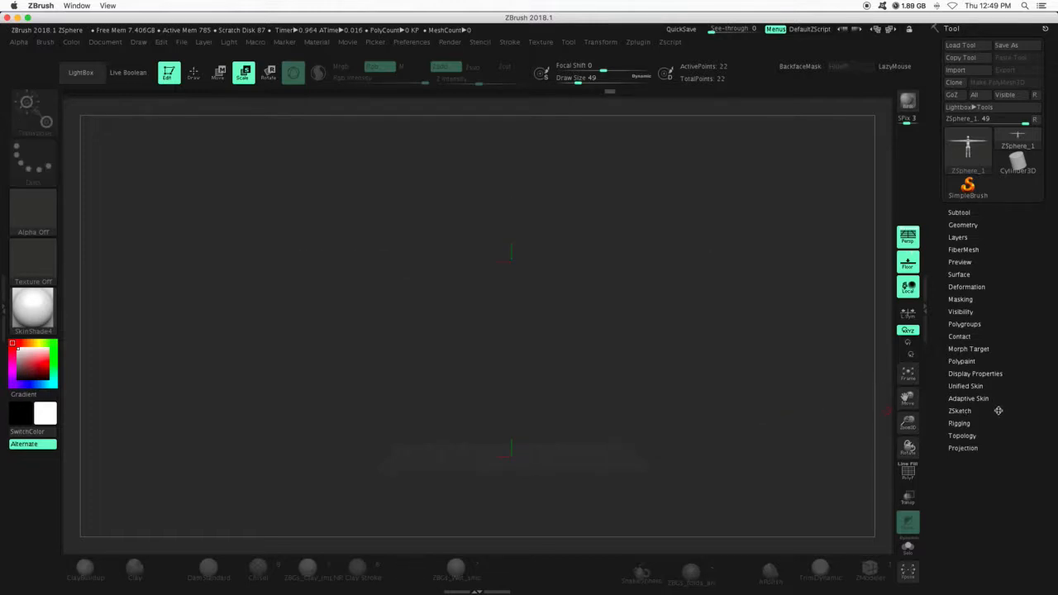
ctrl+shift+click(760, 372)
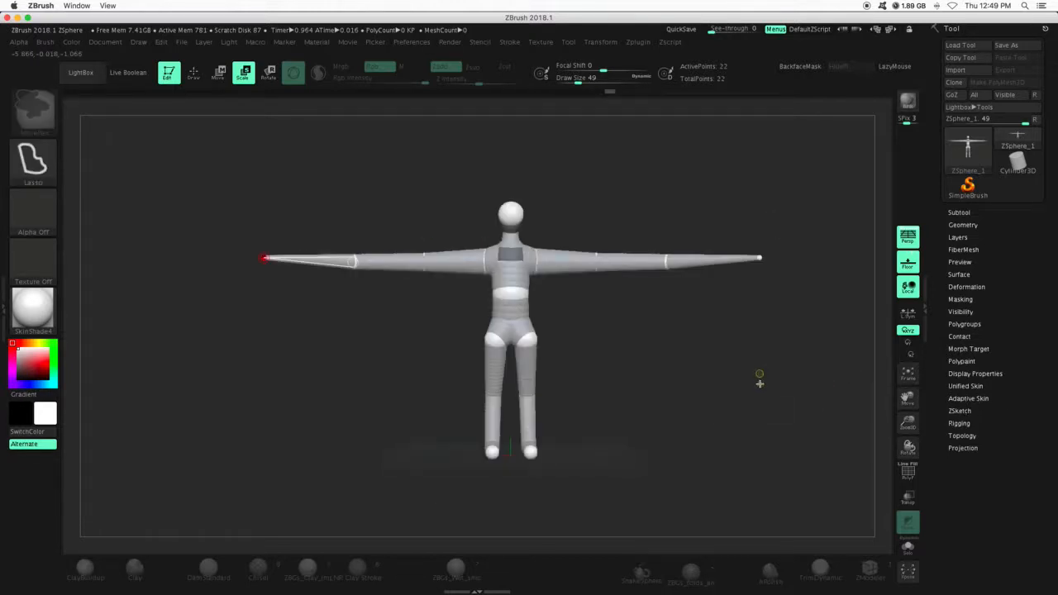
Set the adaptive skin to density 1 and DynaMesh resolution 64, and preview the skinned figure
click(973, 399)
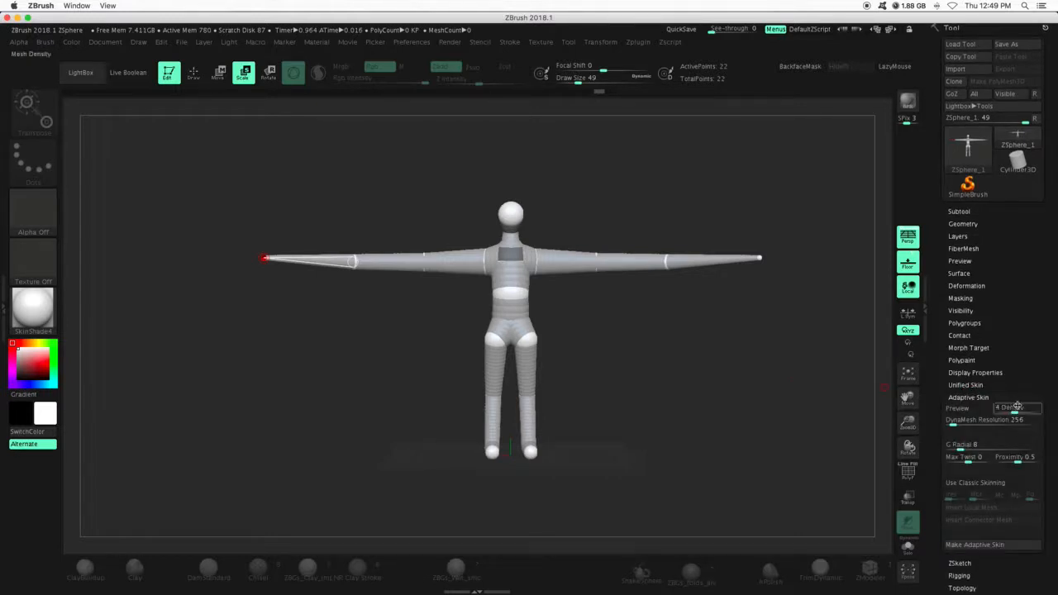
drag(1015, 412, 948, 429)
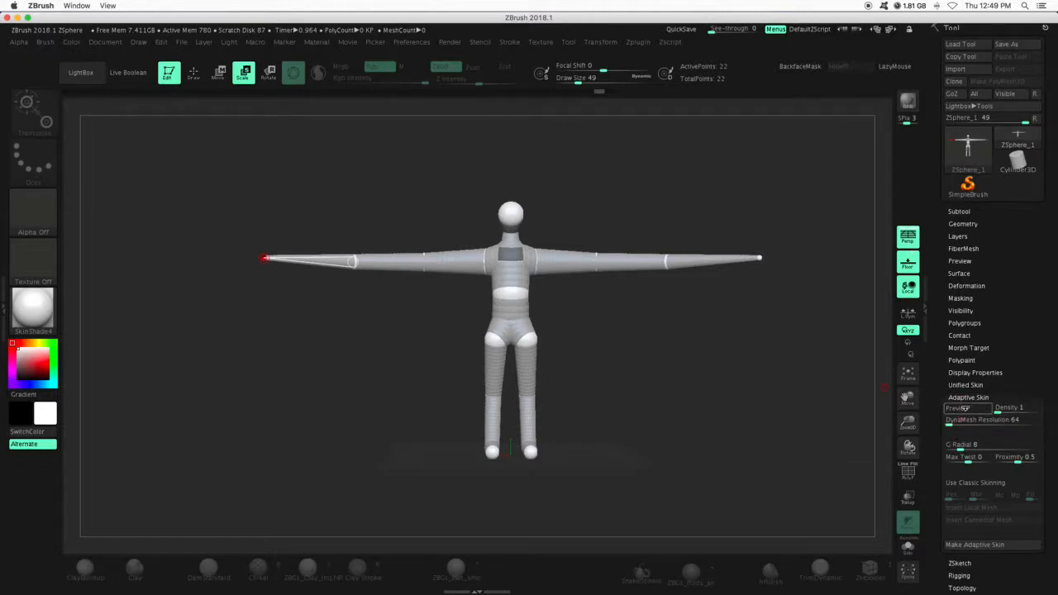
click(959, 409)
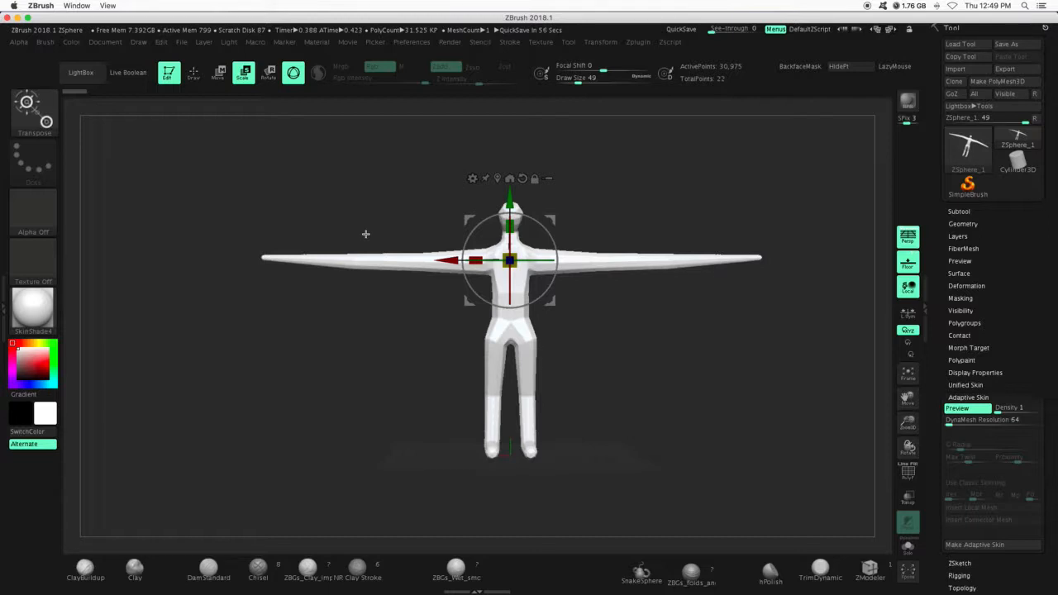
Generate an adaptive skin mesh from the previewed figure, and repeat to make a second one
click(991, 547)
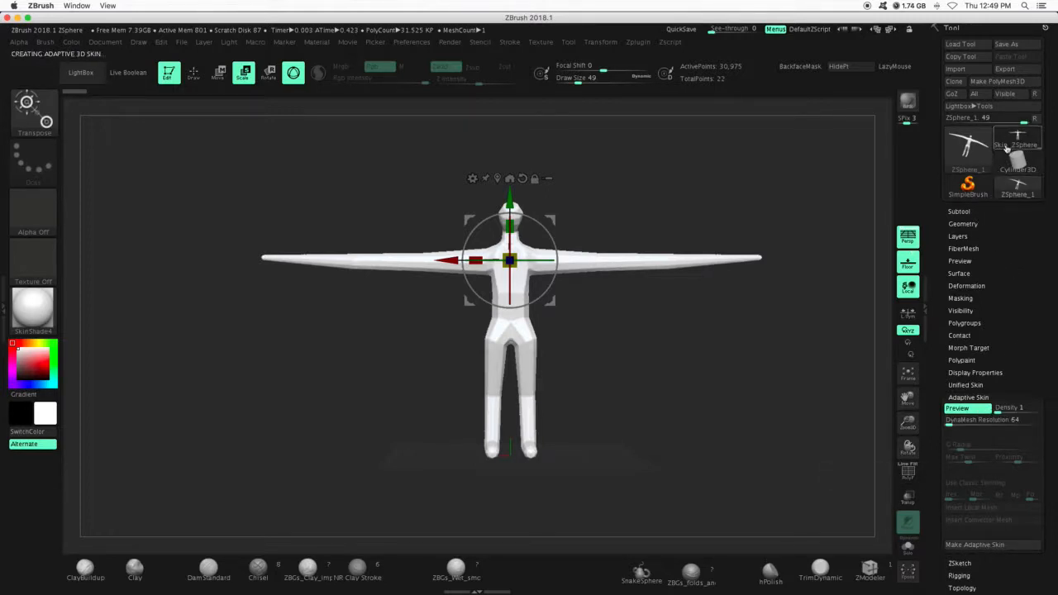
key(ctrl)
click(982, 544)
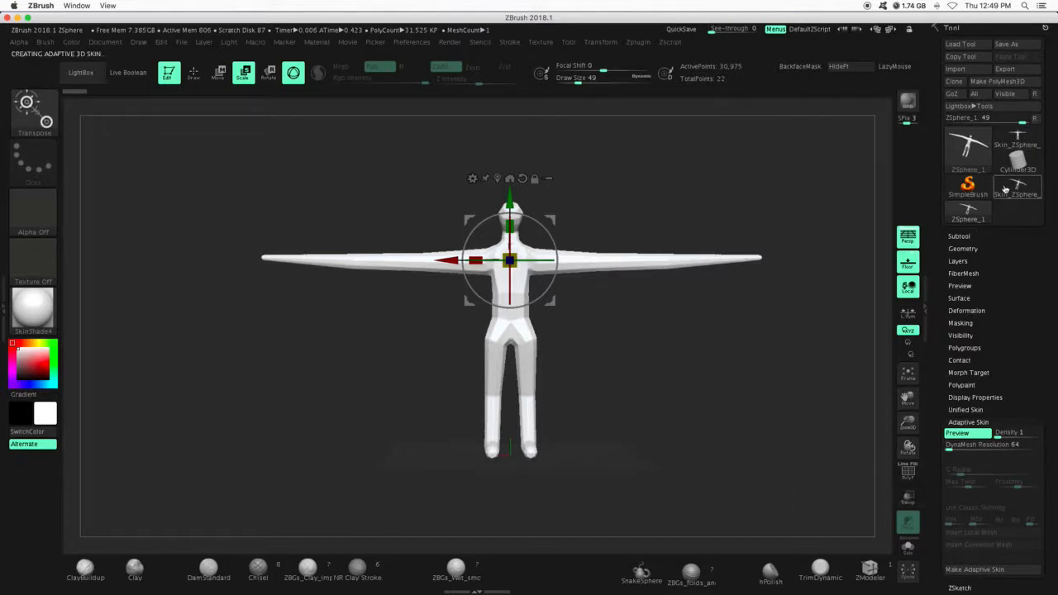
Toggle the adaptive skin preview off and on, and switch to the generated Skin_ZSphere_2 mesh
mouse_move(969, 151)
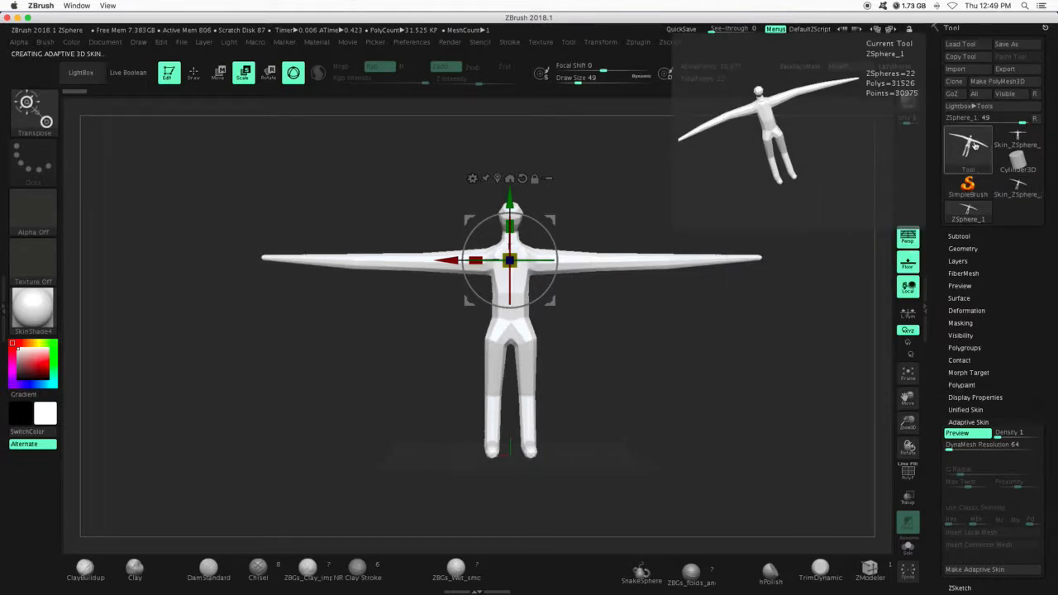
click(964, 437)
click(968, 438)
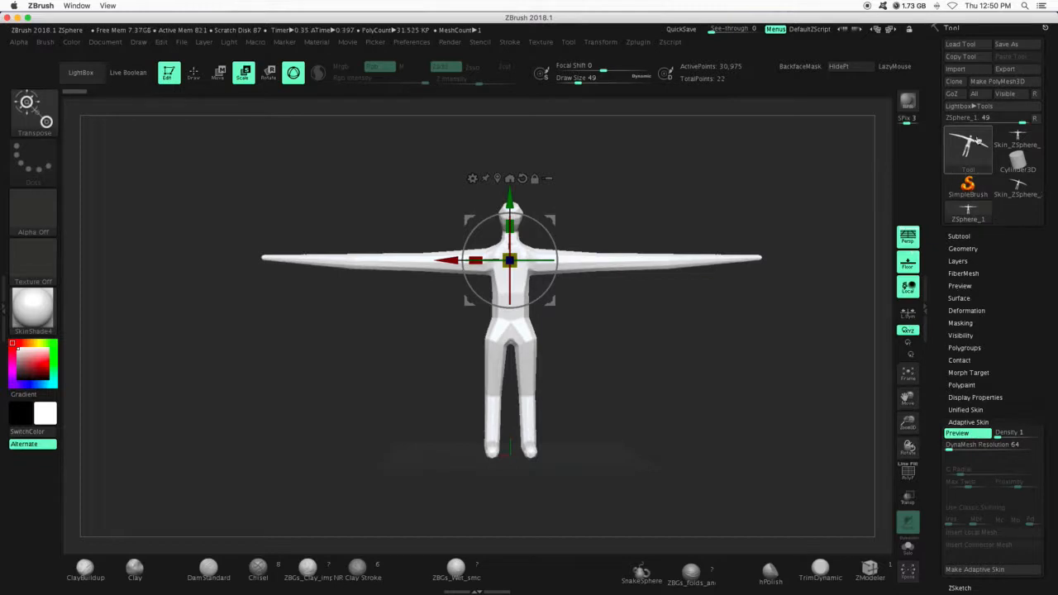
click(1021, 194)
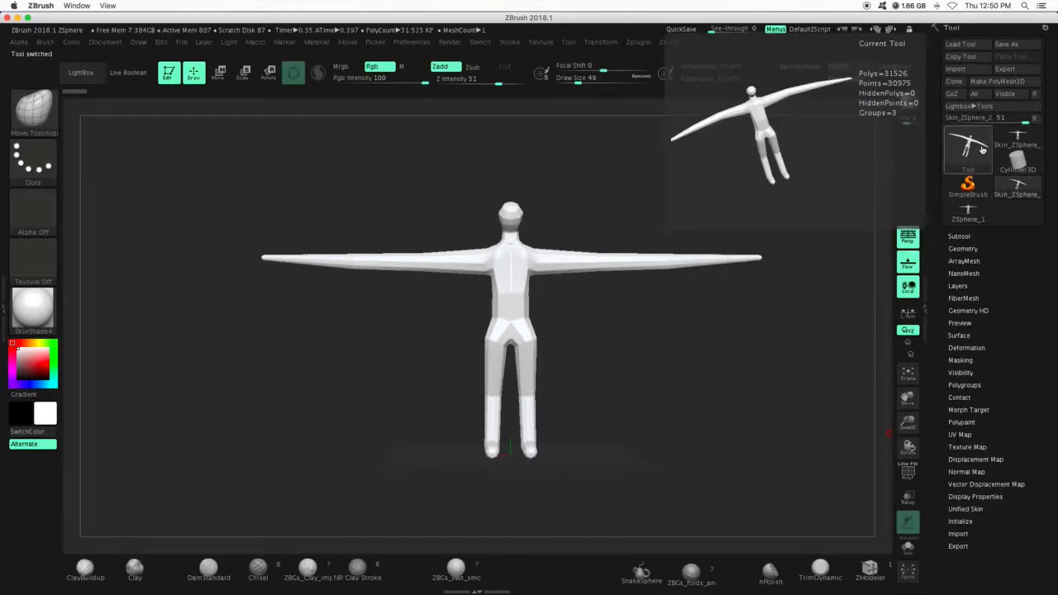
Set the draw size to 239 and smooth the faceted surface of the torso and arms
drag(664, 353, 662, 320)
drag(583, 81, 602, 80)
mouse_move(910, 422)
mouse_down()
mouse_move(913, 387)
mouse_move(871, 417)
mouse_up()
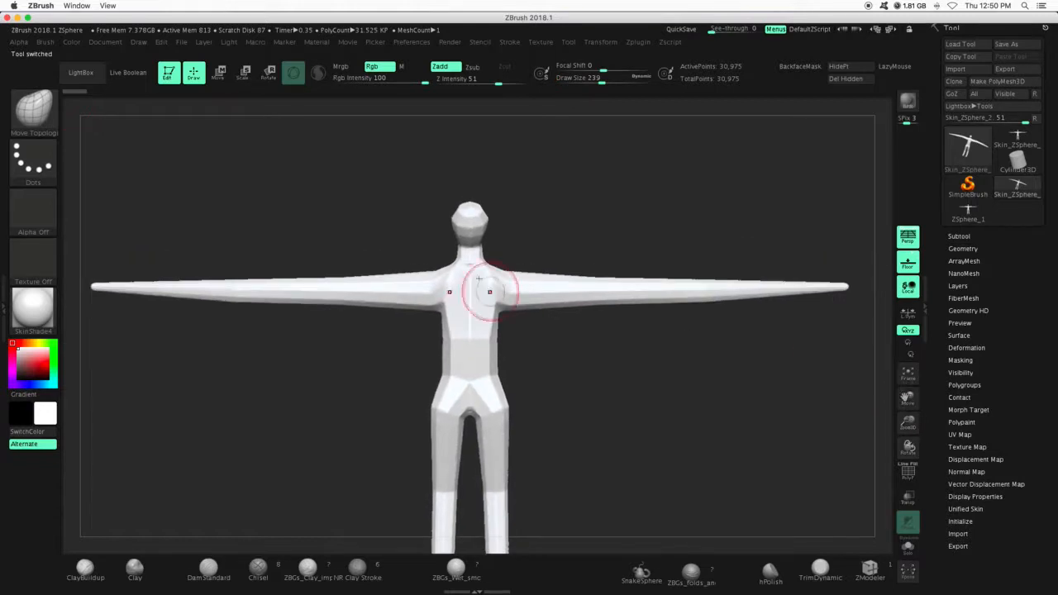
key(shift)
mouse_move(470, 333)
shift+mouse_down()
mouse_move(449, 423)
mouse_move(453, 283)
shift+mouse_up()
shift+drag(372, 295, 188, 286)
Select the Move Topological brush, and continue smoothing the figure's upper body, arms and hips from the side and straight on
key(b)
key(m)
key(t)
mouse_move(579, 373)
mouse_down()
mouse_move(555, 276)
mouse_move(563, 308)
mouse_up()
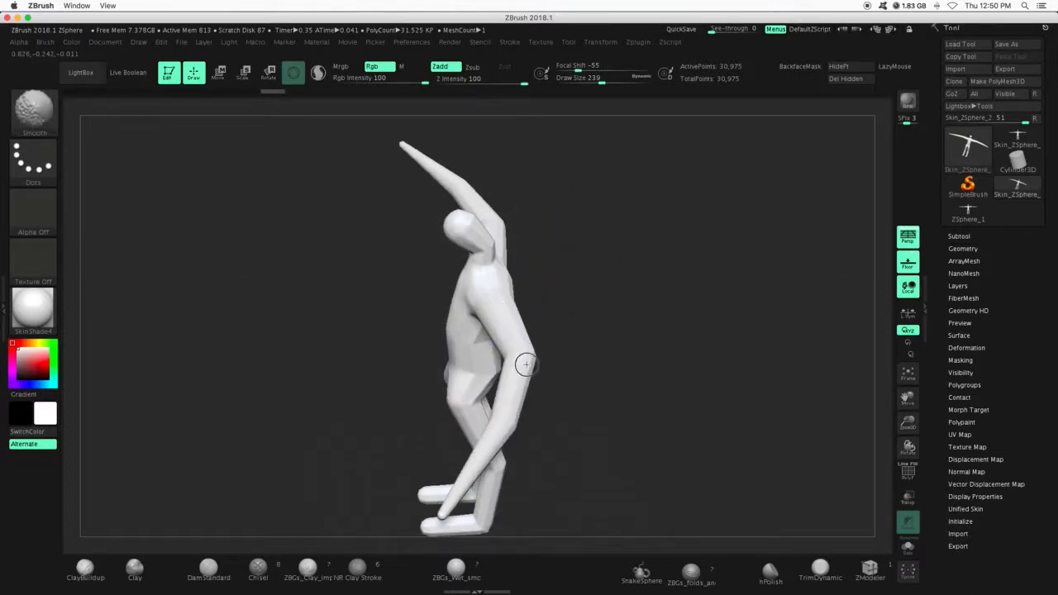
shift+drag(581, 402, 438, 427)
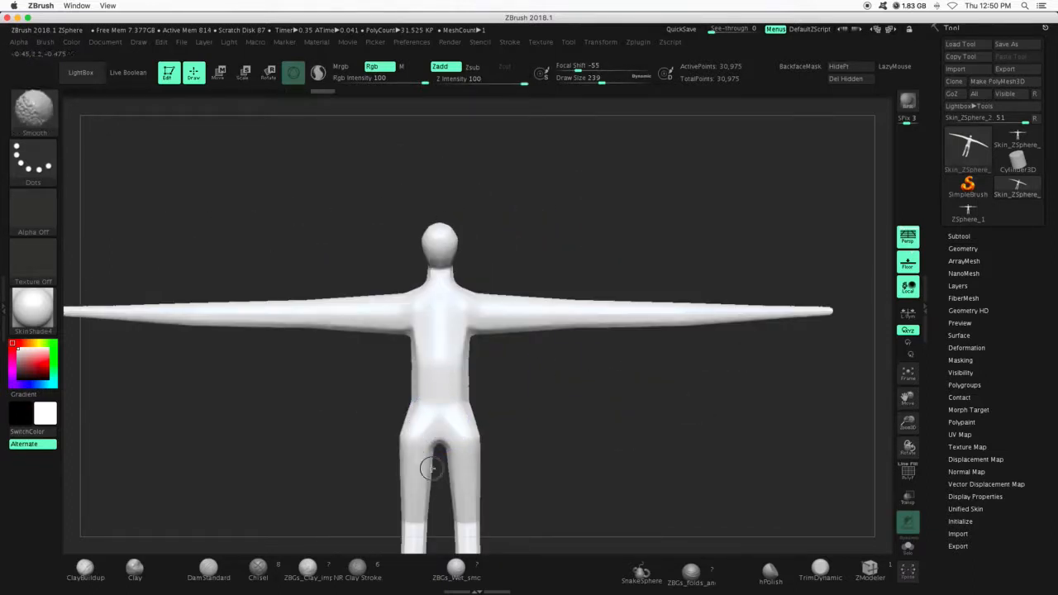
click(908, 374)
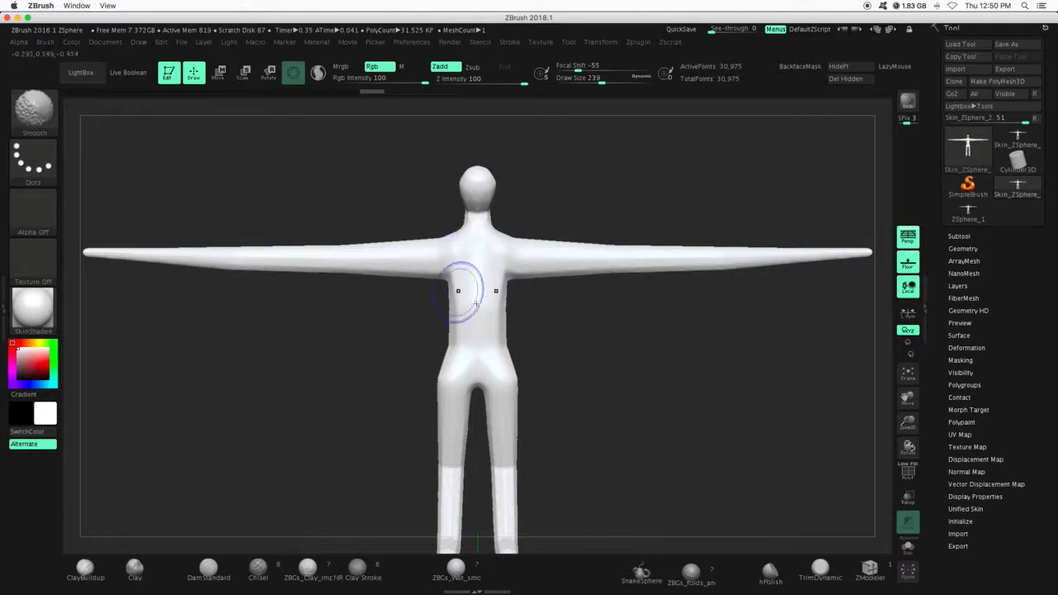
Smooth the legs, feet and hips while checking the whole figure from several angles
drag(905, 401, 952, 257)
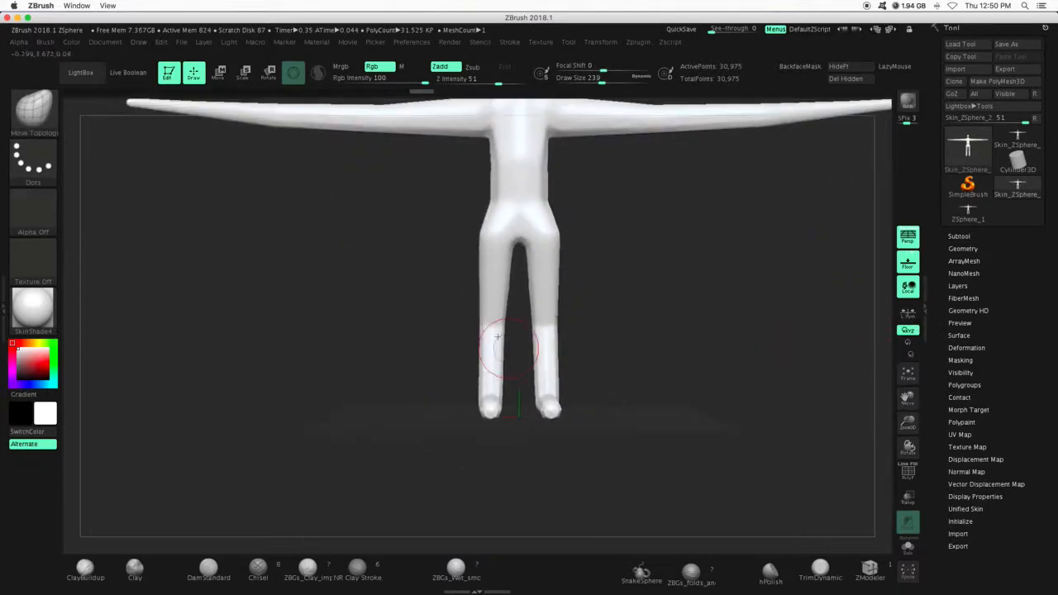
shift+drag(703, 308, 625, 292)
mouse_move(578, 241)
shift+mouse_down()
mouse_move(587, 196)
mouse_move(571, 182)
shift+mouse_up()
drag(711, 228, 656, 236)
drag(910, 423, 910, 437)
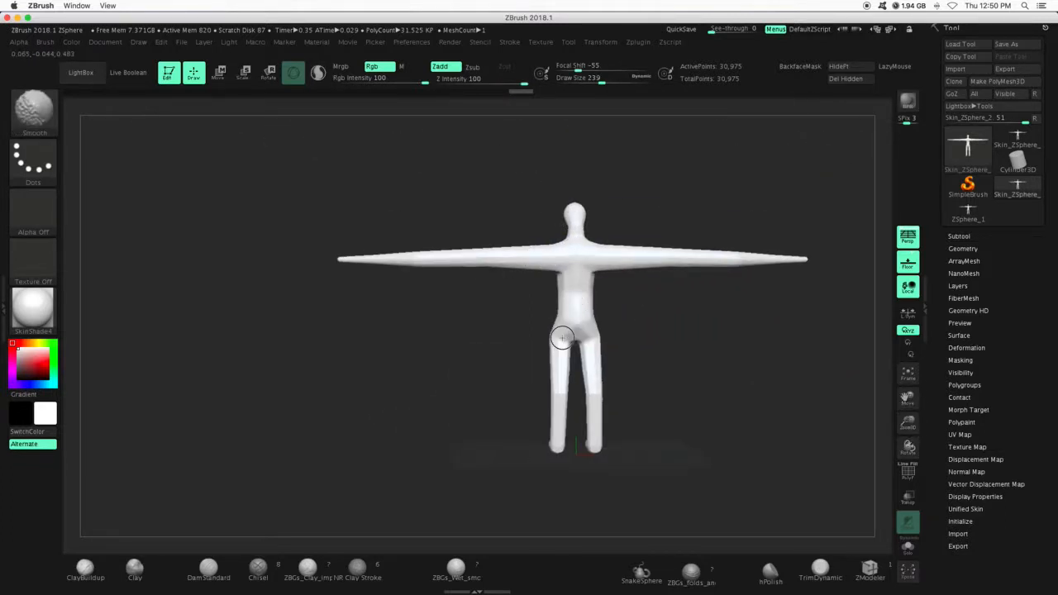
shift+drag(744, 337, 605, 241)
drag(727, 216, 699, 317)
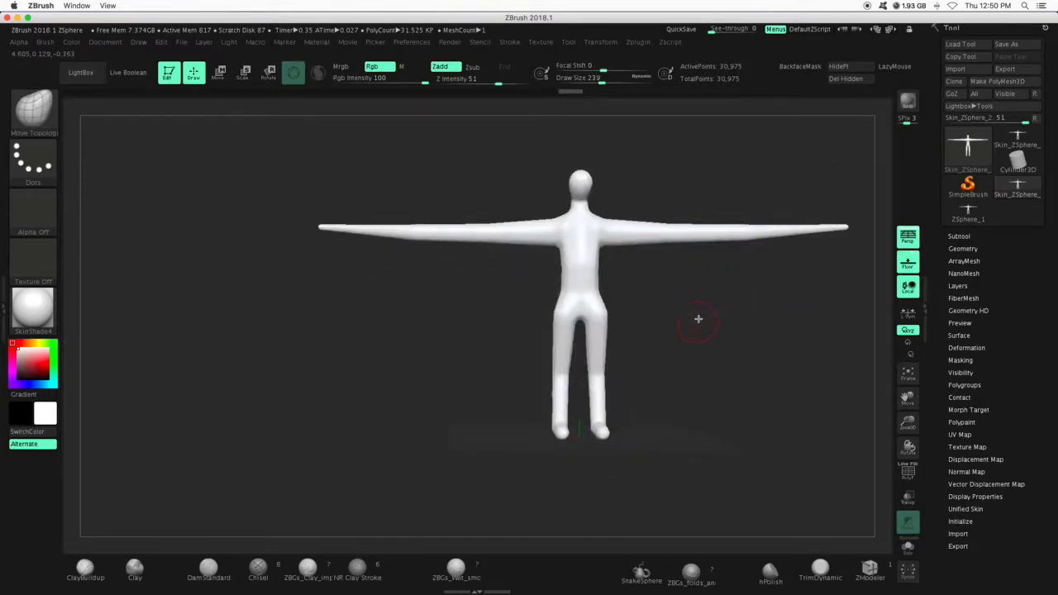
Open the dialog for saving the figure as a ZTool file and cancel it
click(1016, 45)
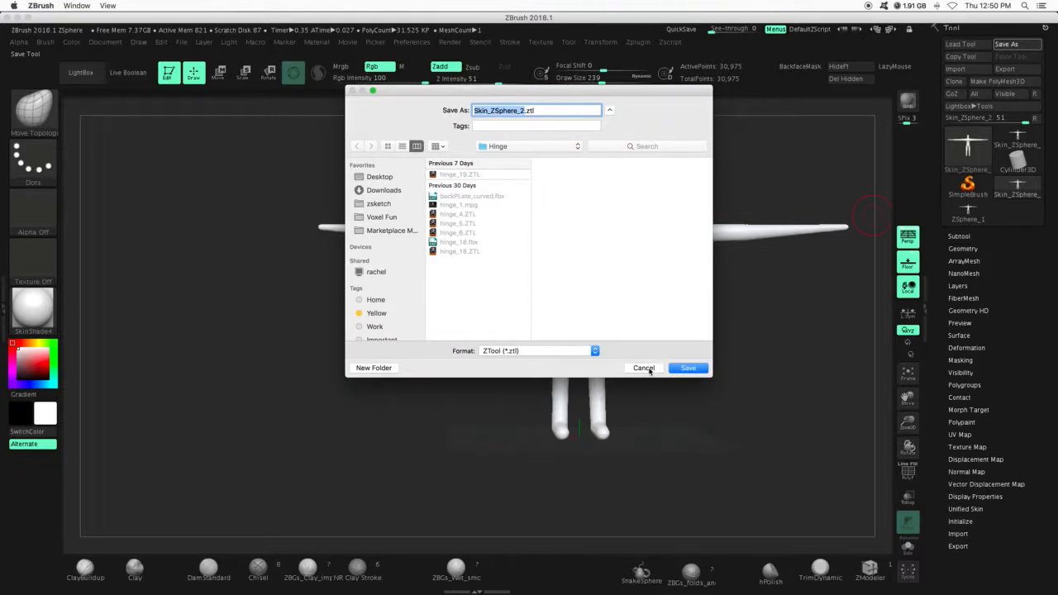
click(644, 368)
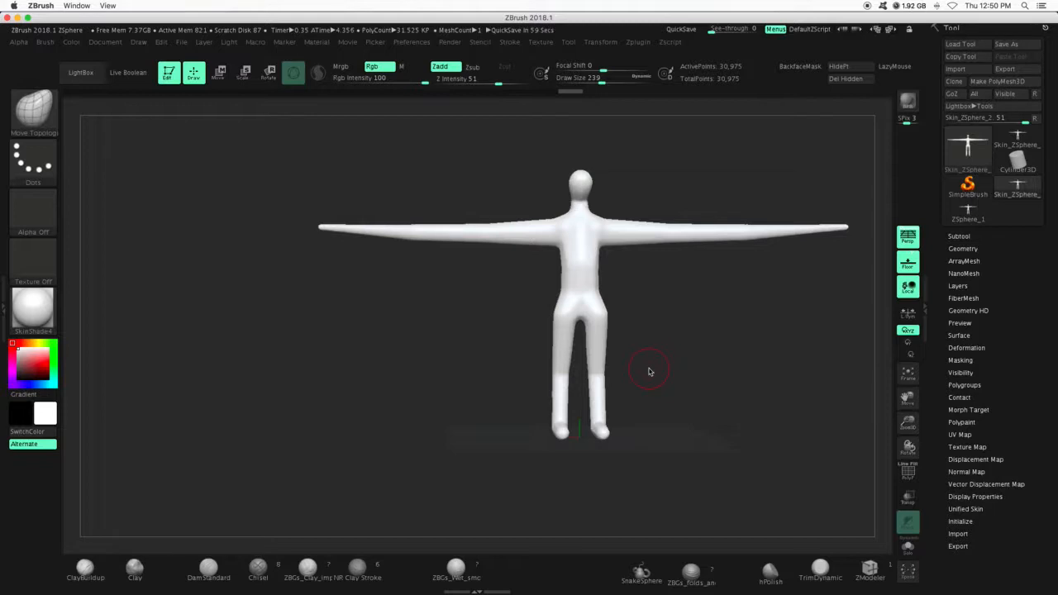
Select the ClayBuildup brush, and build up and smooth a rounded facial mass on the front of the head
mouse_move(908, 423)
mouse_down()
mouse_move(910, 452)
mouse_move(909, 432)
mouse_up()
drag(908, 398, 804, 457)
click(22, 120)
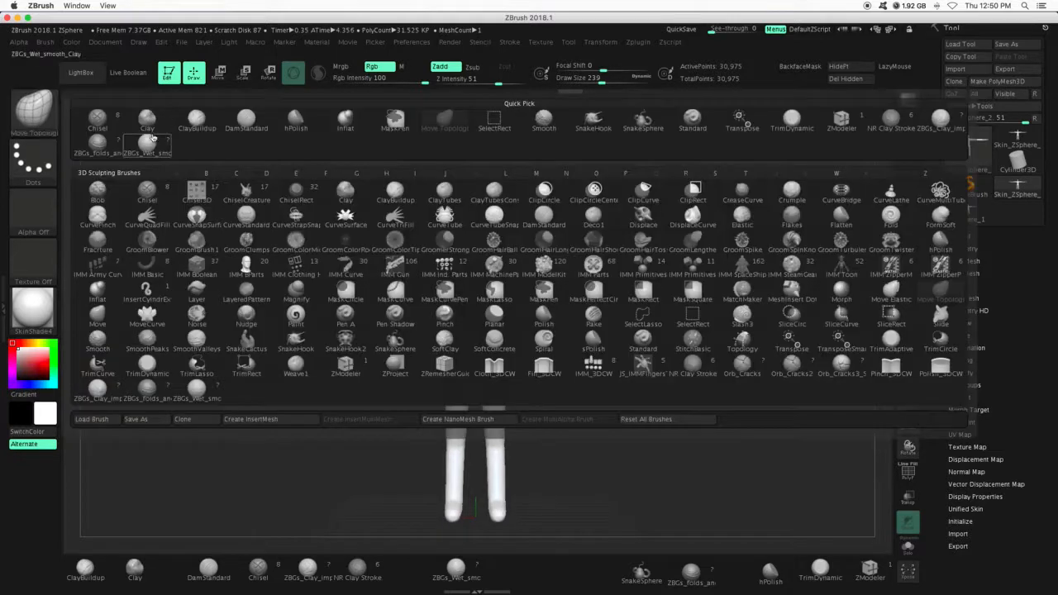
click(198, 118)
drag(909, 423, 909, 447)
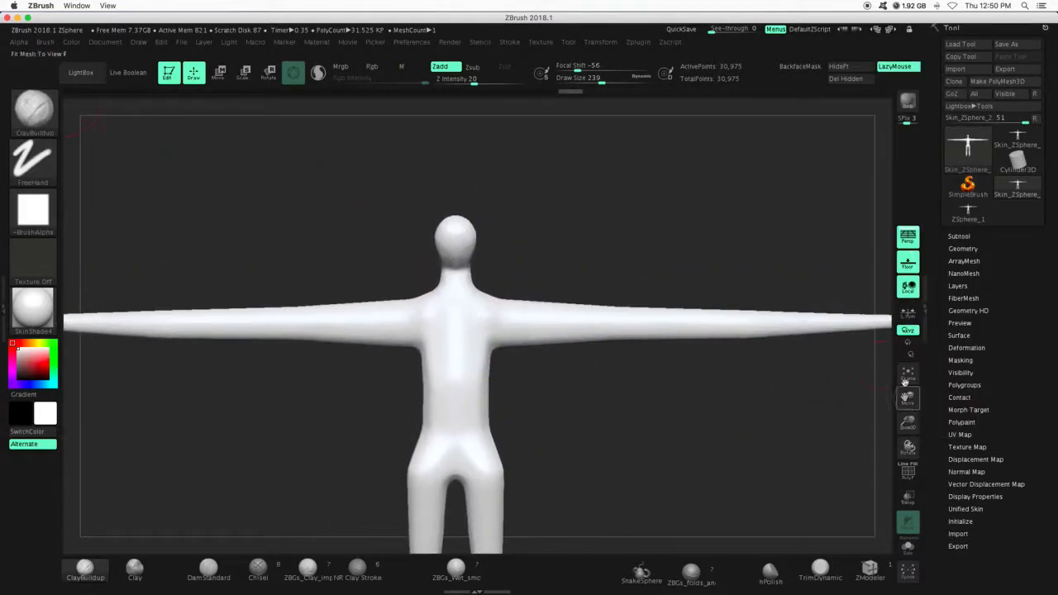
mouse_move(509, 228)
mouse_down()
mouse_move(455, 244)
mouse_move(435, 265)
mouse_move(442, 257)
mouse_up()
drag(536, 232, 519, 227)
mouse_move(447, 260)
mouse_down()
mouse_move(426, 272)
mouse_move(432, 243)
mouse_move(429, 261)
mouse_up()
mouse_move(523, 221)
shift+mouse_down()
mouse_move(552, 214)
mouse_move(498, 240)
shift+mouse_up()
mouse_move(442, 220)
mouse_down()
mouse_move(454, 223)
mouse_move(433, 224)
mouse_up()
shift+drag(562, 211, 512, 210)
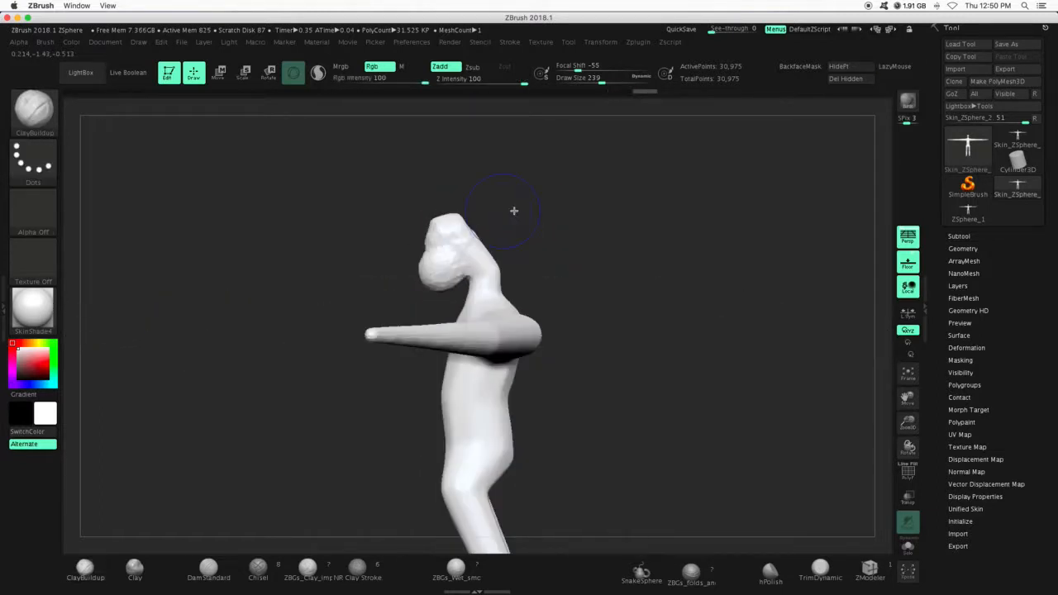
Turn on DynaMesh at resolution 64, remesh the figure, and add clay down the middle of the face
click(963, 248)
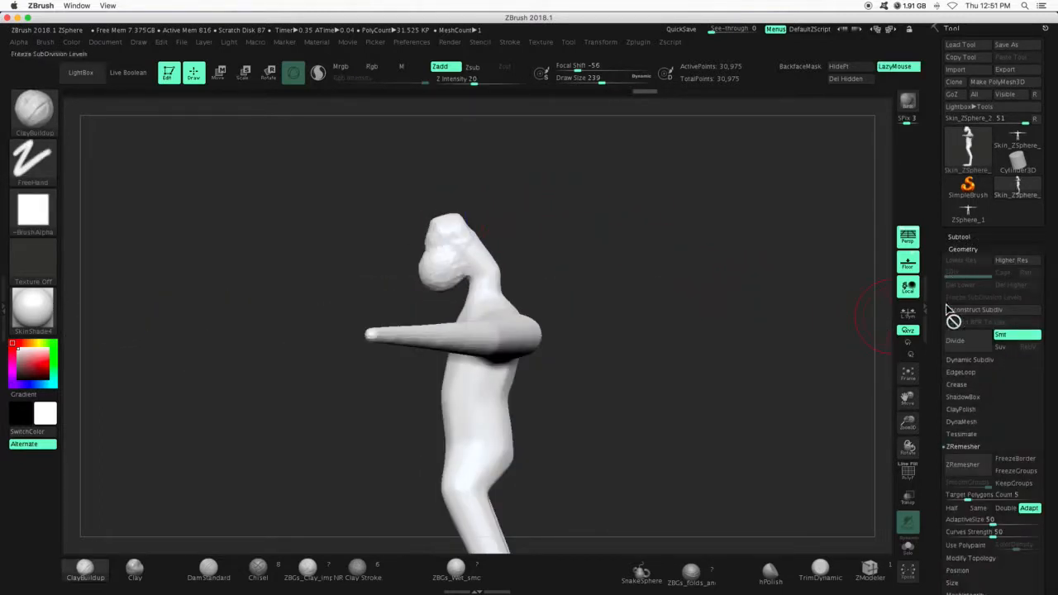
click(960, 423)
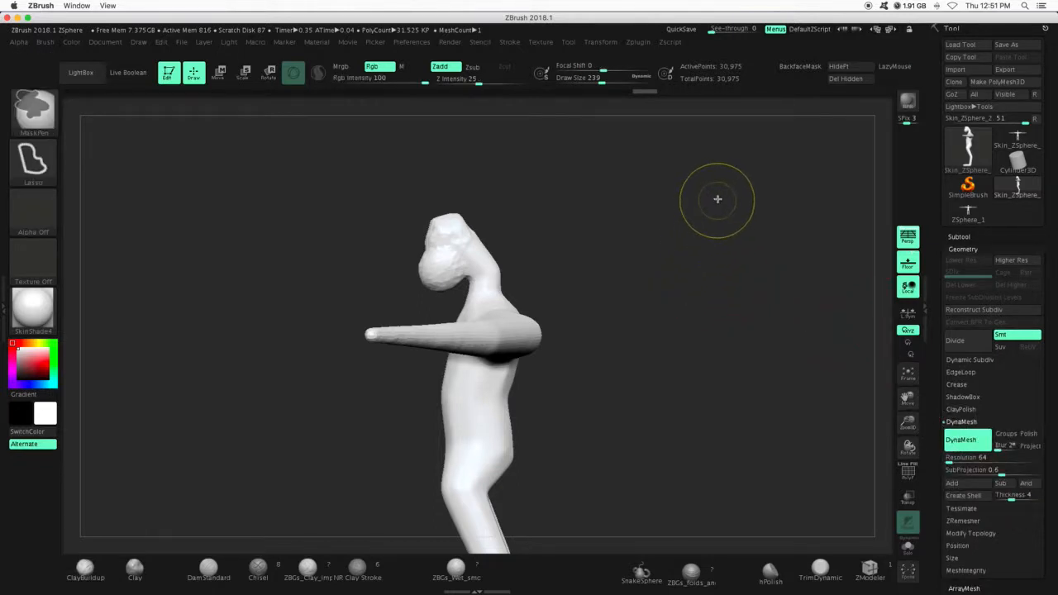
mouse_move(721, 211)
ctrl+mouse_down()
mouse_move(661, 350)
mouse_move(629, 343)
mouse_move(666, 307)
ctrl+mouse_up()
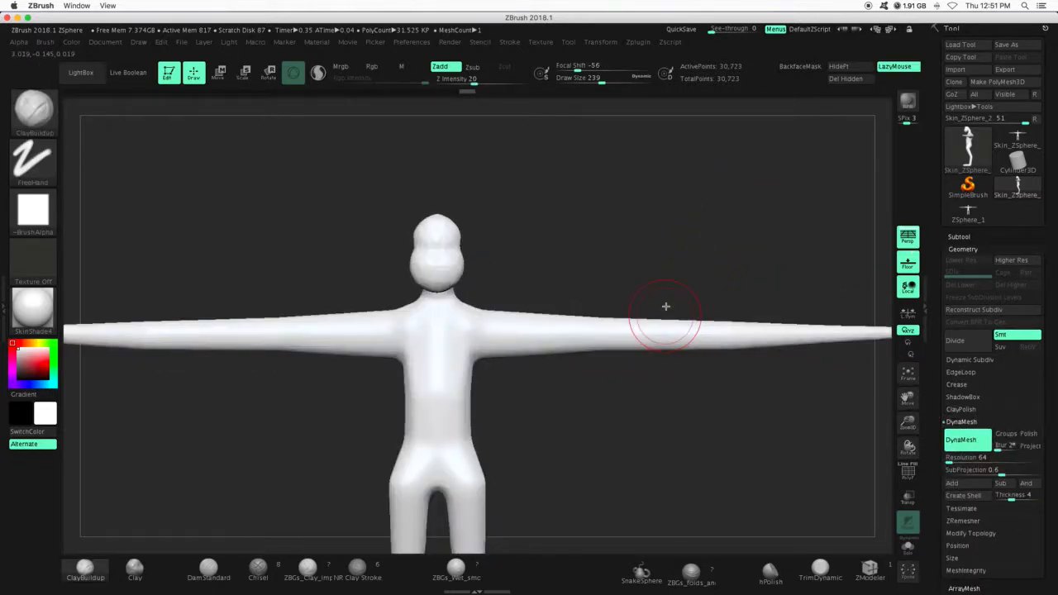
mouse_move(444, 240)
mouse_down()
mouse_move(425, 243)
mouse_move(432, 296)
mouse_up()
mouse_move(516, 264)
mouse_down()
mouse_move(474, 277)
mouse_move(508, 270)
mouse_up()
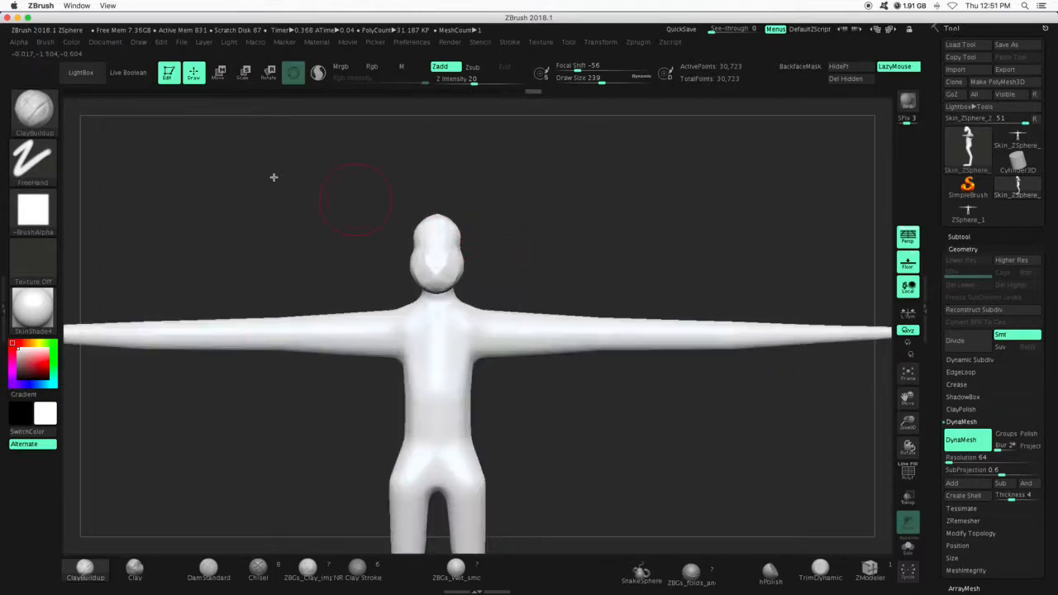
Select the SnakeHook brush, set the draw size to 108, and pull pointed tentacles out of the lower face
click(37, 114)
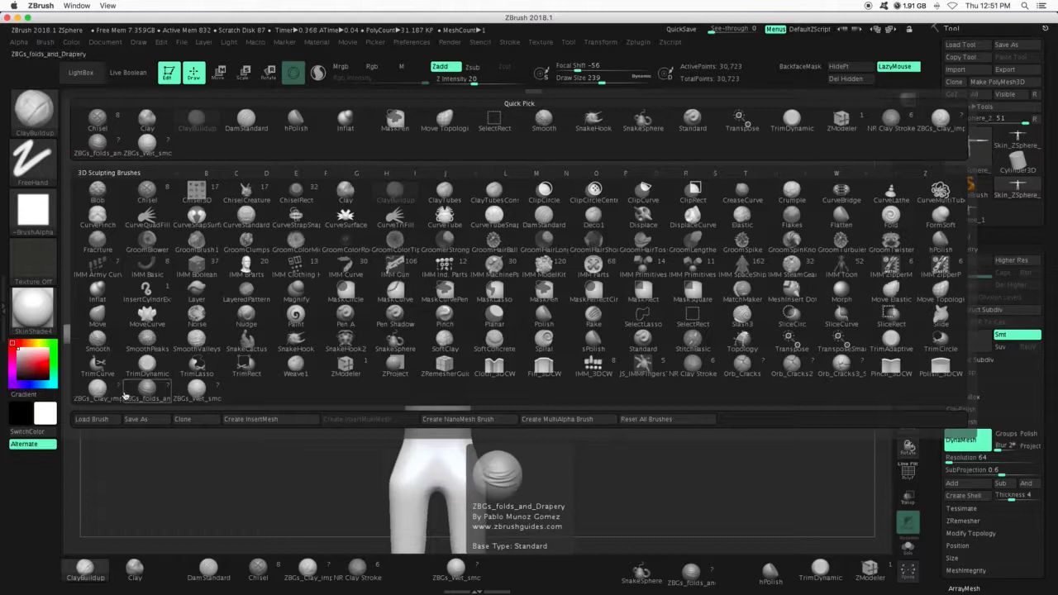
click(296, 339)
click(588, 81)
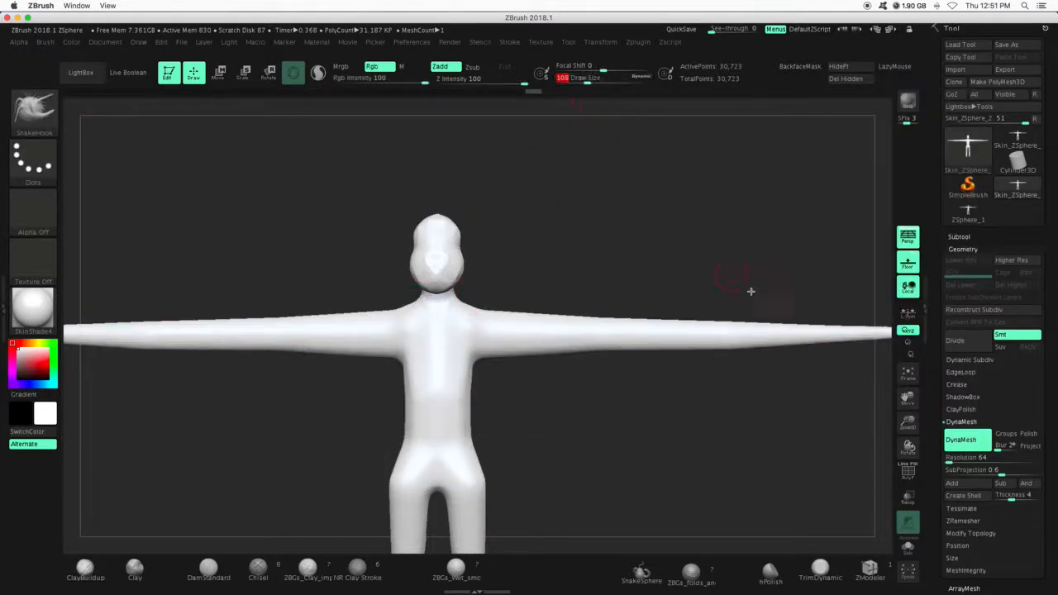
drag(918, 434, 918, 470)
drag(492, 279, 484, 344)
mouse_move(554, 278)
mouse_down()
mouse_move(637, 244)
mouse_move(541, 279)
mouse_up()
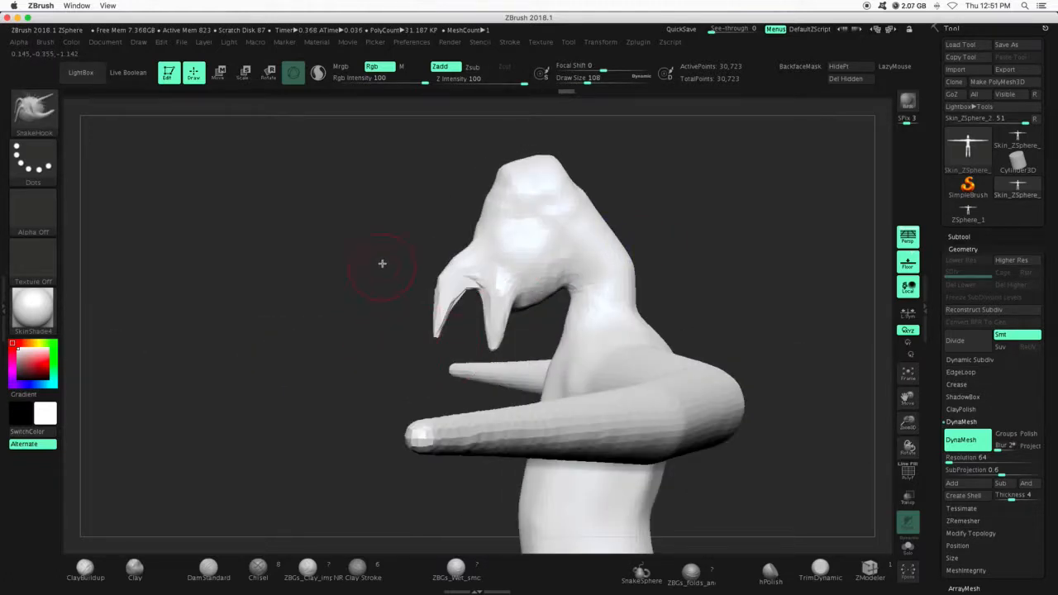
Pull a pointed spike out of each side of the head, and remesh the figure with DynaMesh
mouse_move(303, 345)
mouse_down()
mouse_move(664, 255)
mouse_move(602, 247)
mouse_up()
drag(525, 263, 546, 196)
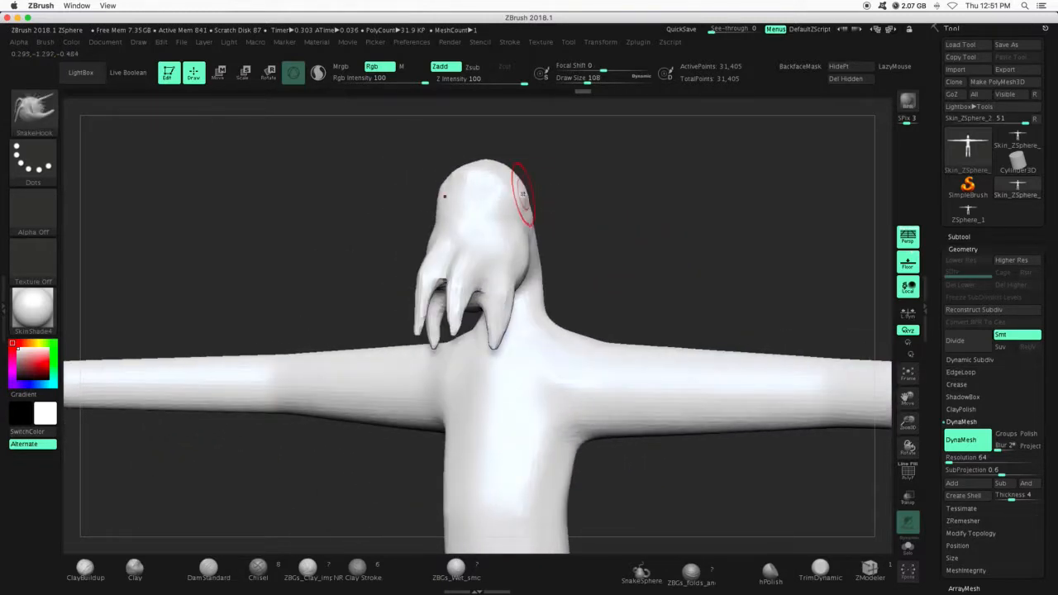
drag(614, 245, 572, 257)
drag(662, 212, 725, 170)
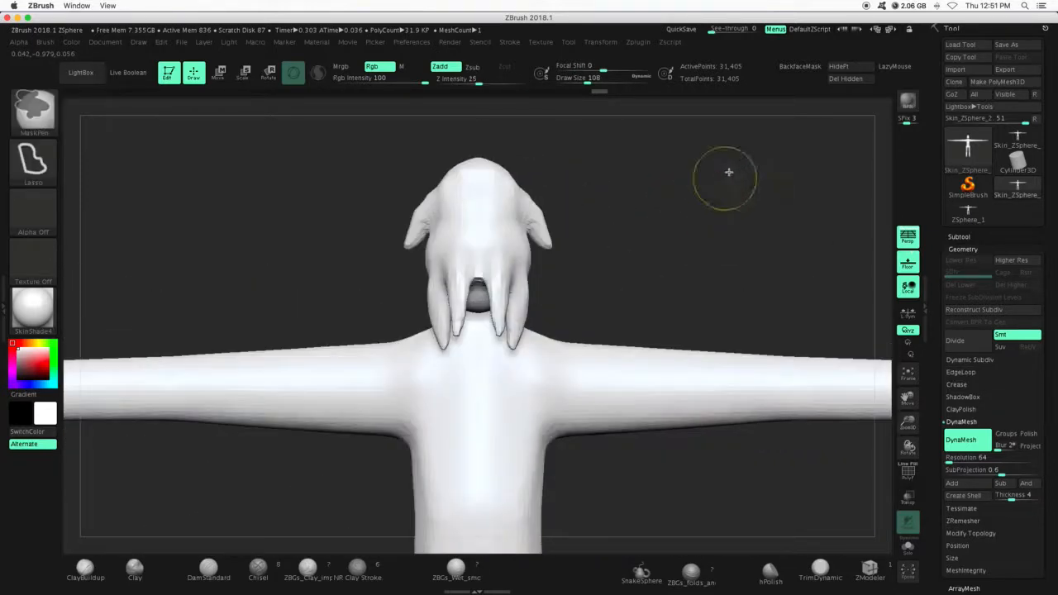
Select the ClayBuildup brush, set the draw size to 31, and sculpt small eye hollows on the front of the head
mouse_move(912, 449)
mouse_down()
mouse_move(871, 378)
mouse_move(914, 442)
mouse_move(877, 353)
mouse_move(898, 406)
mouse_up()
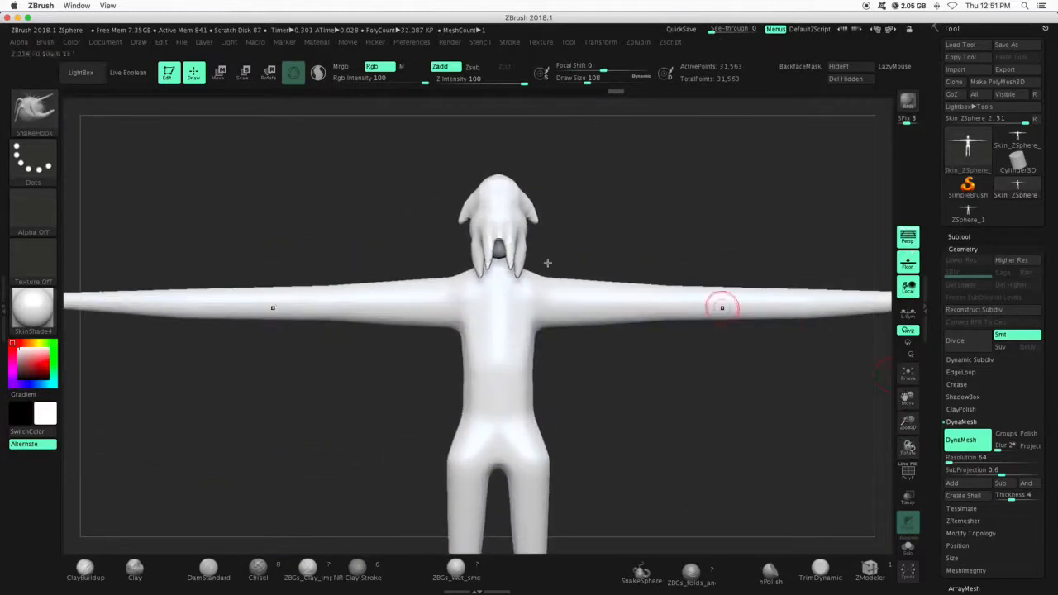
click(36, 113)
click(193, 120)
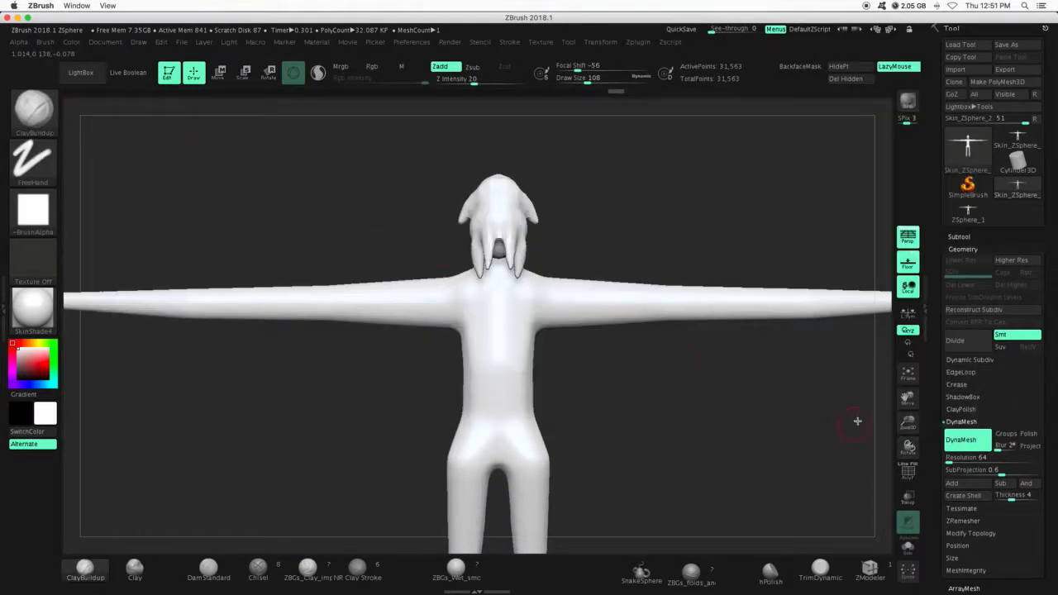
drag(911, 428, 924, 483)
drag(908, 401, 817, 397)
mouse_move(557, 215)
mouse_down()
mouse_move(480, 132)
mouse_move(516, 158)
mouse_up()
click(582, 80)
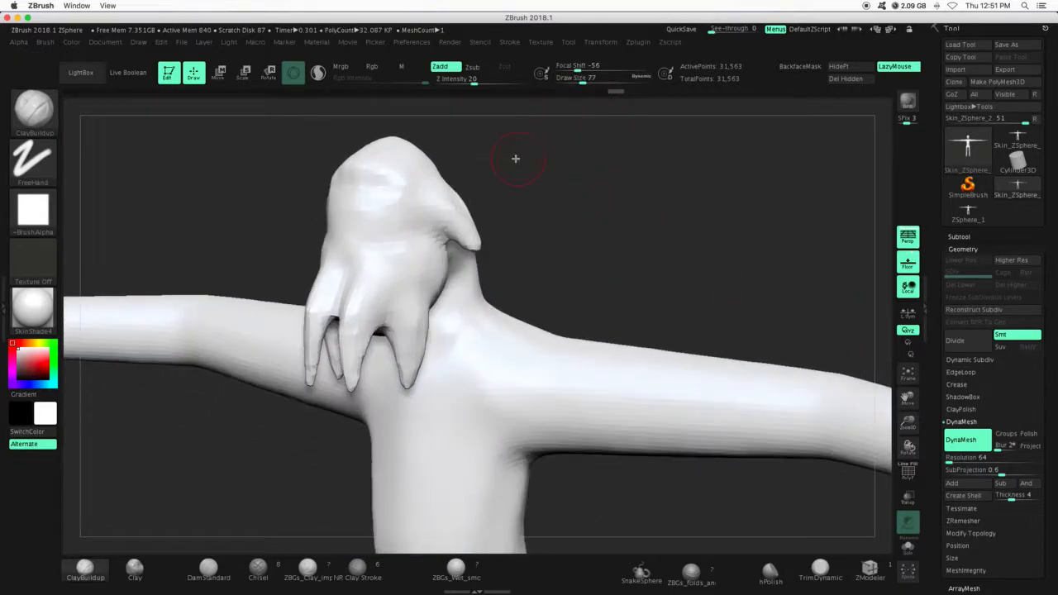
click(579, 80)
drag(484, 252, 471, 235)
drag(582, 79, 574, 80)
drag(378, 202, 387, 202)
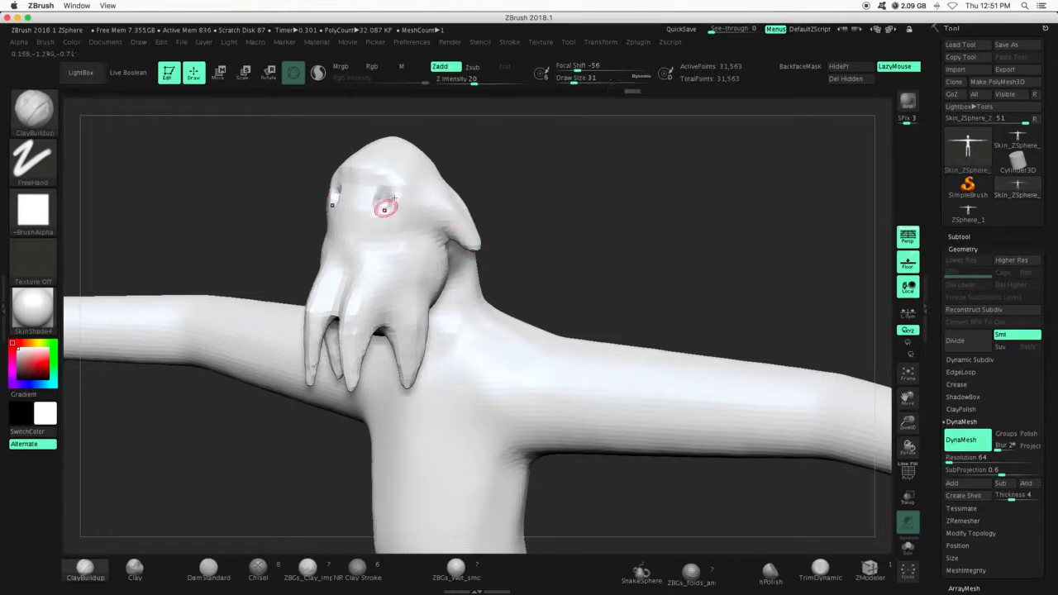
Set the DynaMesh resolution to 128 and remesh the figure
drag(504, 179, 572, 186)
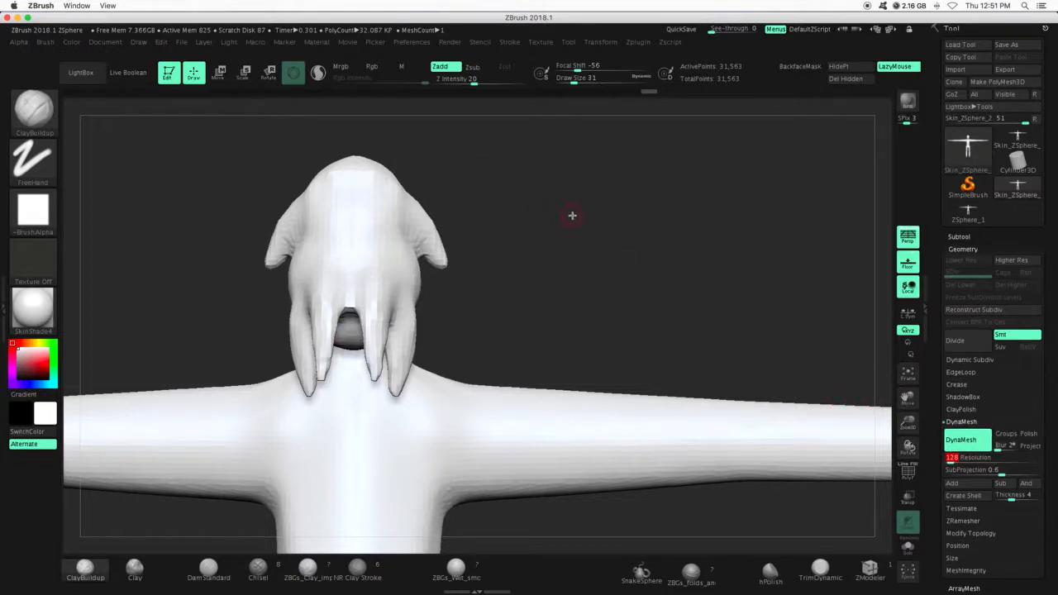
key(shift)
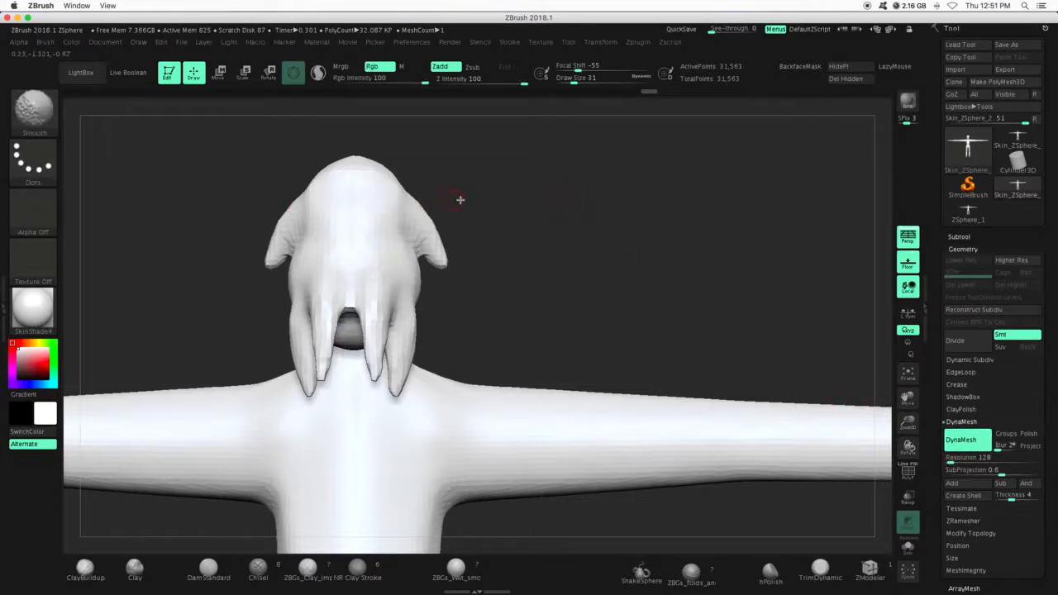
key(ctrl)
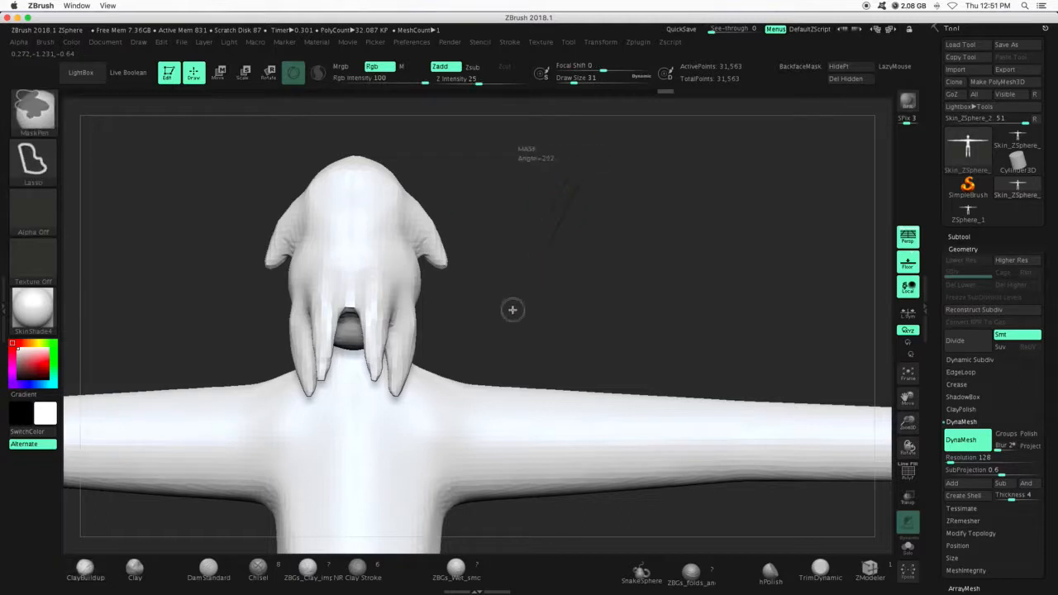
drag(575, 250, 441, 154)
Carve several pairs of eye sockets into the face and build up clay ridges around them
alt+drag(386, 183, 371, 183)
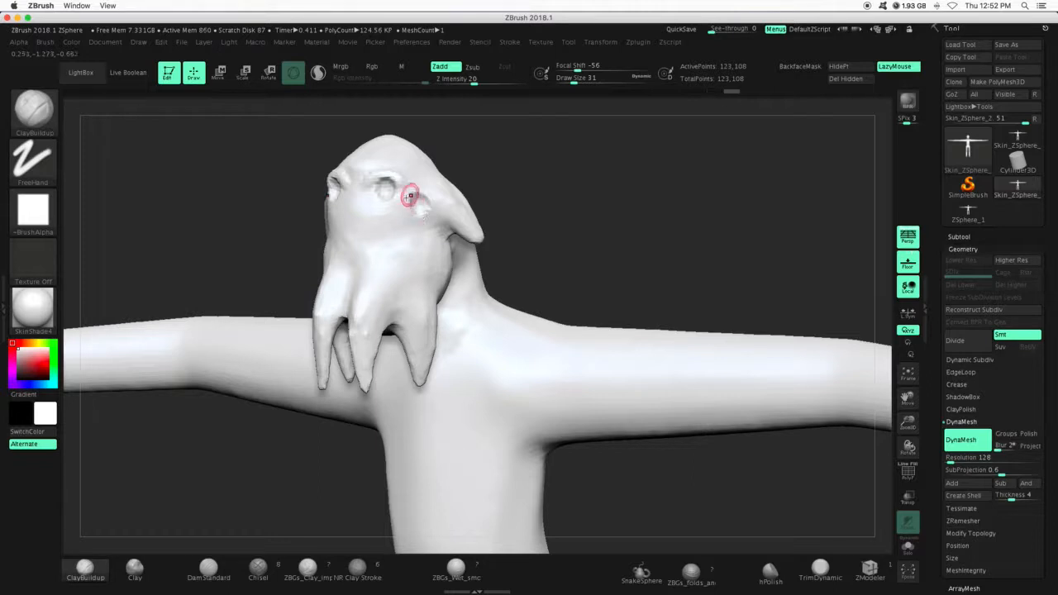
drag(429, 194, 413, 193)
alt+drag(376, 225, 369, 235)
drag(546, 185, 530, 230)
drag(517, 179, 366, 171)
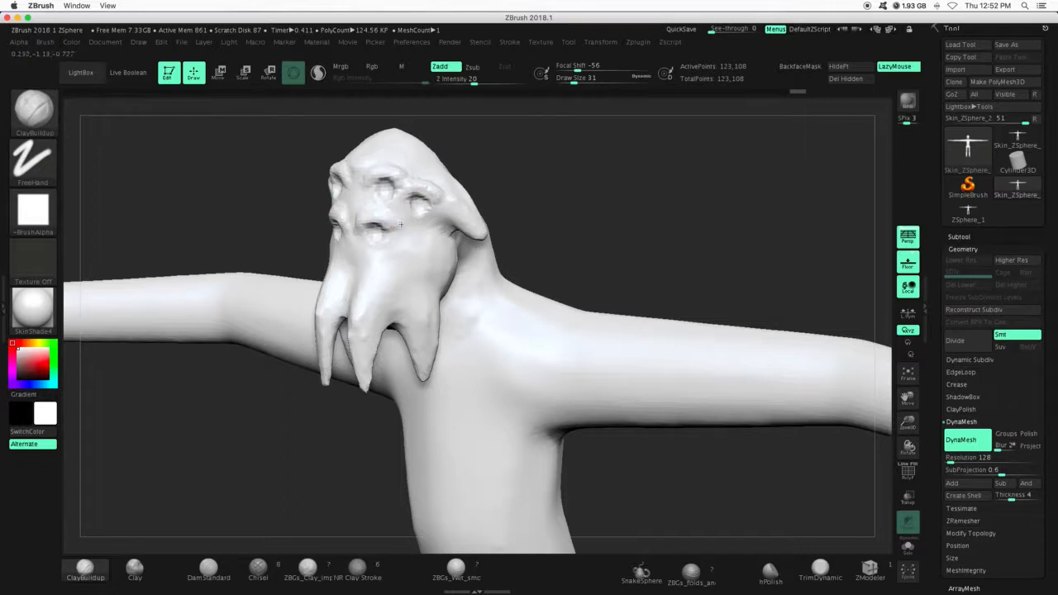
Remesh the figure, and with a draw size of 101 sculpt the mouth area and the underside of the jaw
drag(554, 213, 612, 158)
drag(565, 79, 582, 79)
mouse_move(552, 177)
mouse_down()
mouse_move(570, 177)
mouse_move(579, 160)
mouse_up()
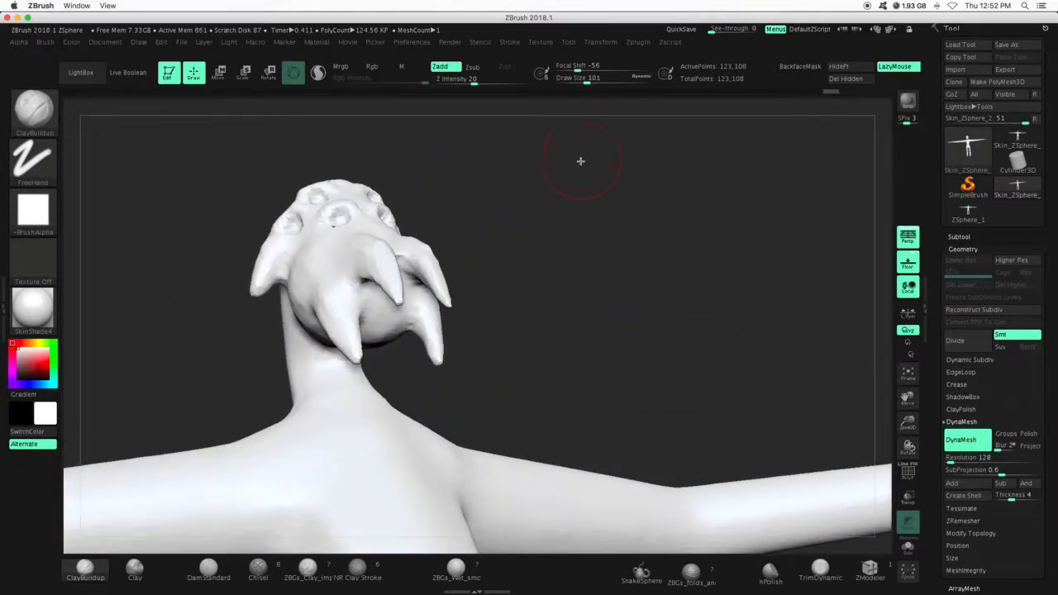
drag(536, 293, 377, 279)
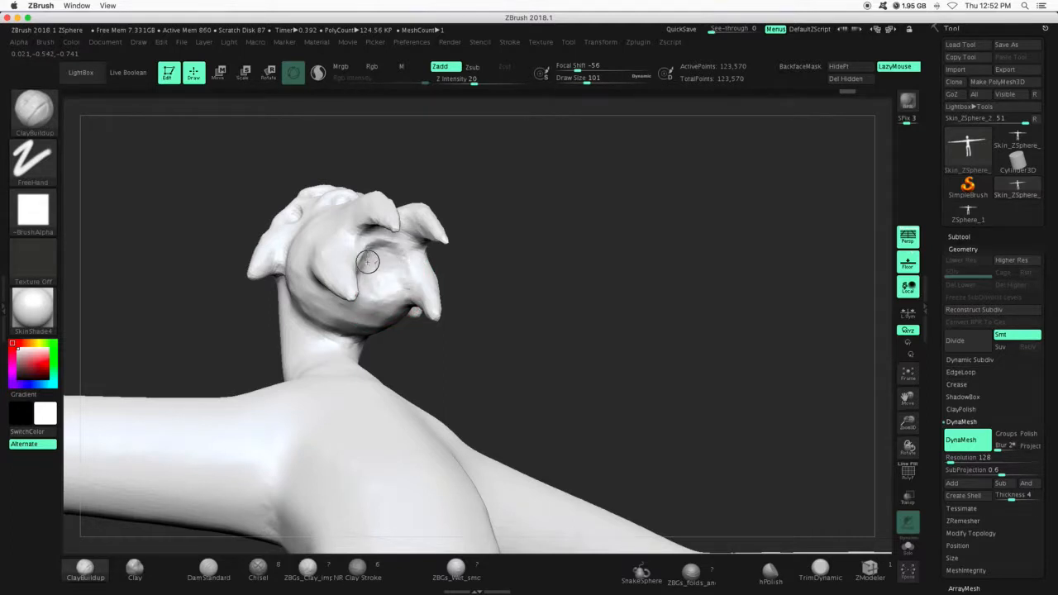
mouse_move(515, 272)
mouse_down()
mouse_move(378, 300)
mouse_move(496, 371)
mouse_move(417, 347)
mouse_up()
drag(450, 313, 481, 303)
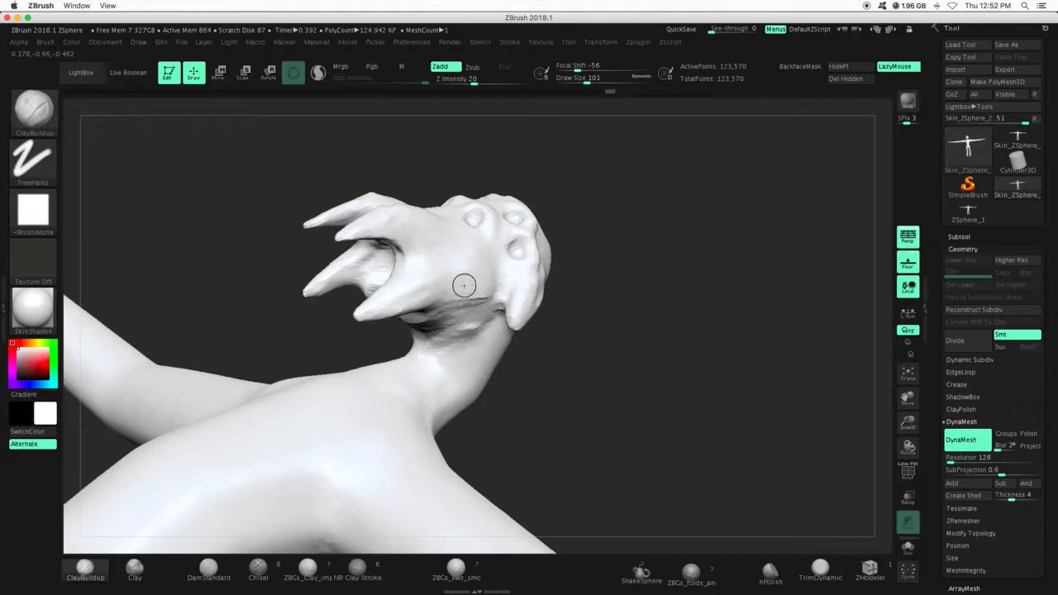
Build up muscle forms along both arms from the shoulders towards the tips with ClayBuildup strokes
mouse_move(343, 318)
mouse_down()
mouse_move(321, 324)
mouse_move(366, 340)
mouse_move(586, 296)
mouse_move(449, 337)
mouse_up()
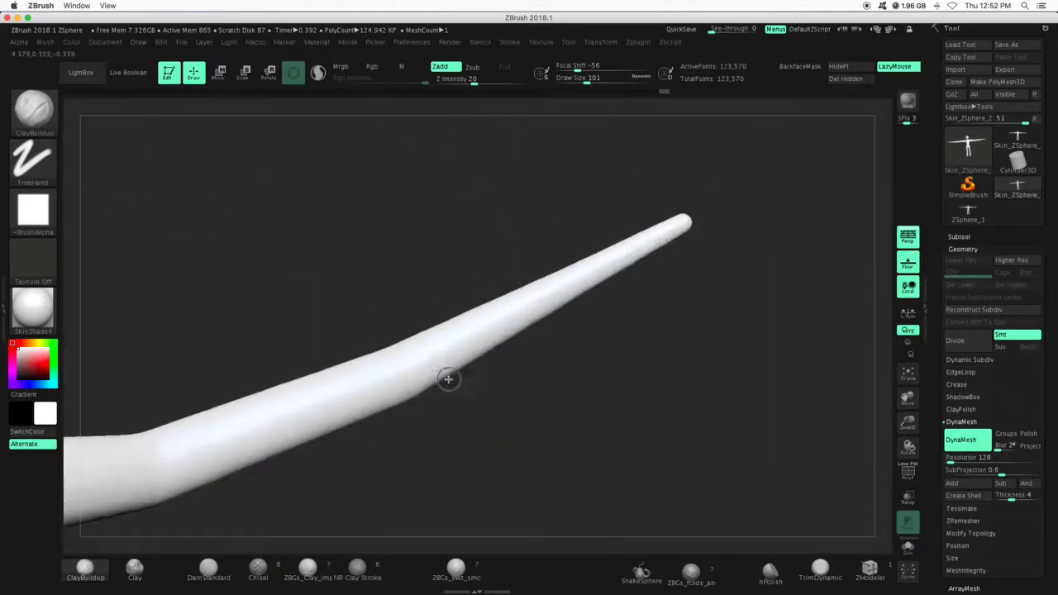
drag(449, 373, 488, 361)
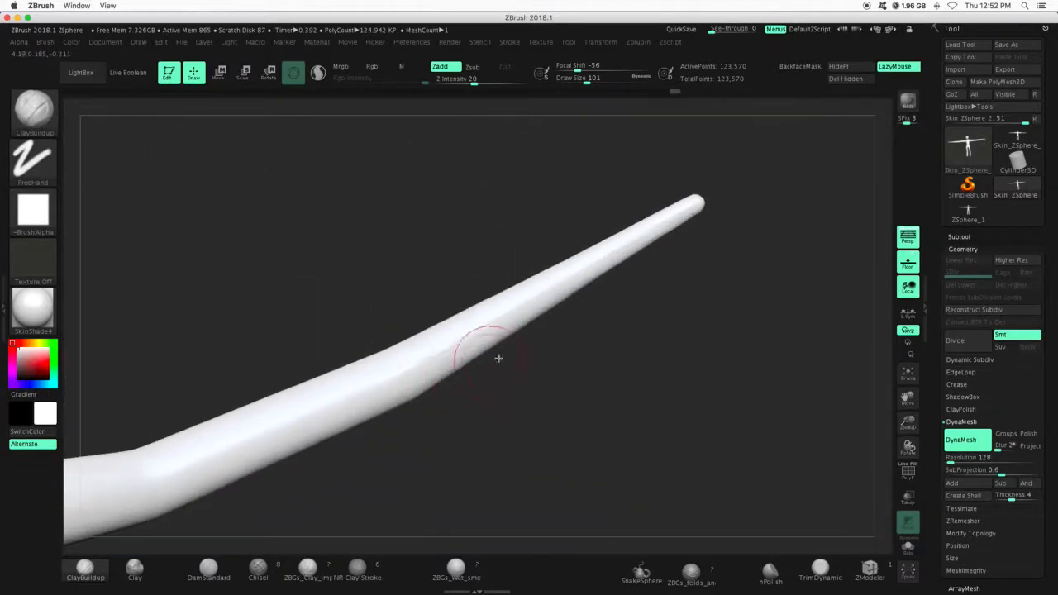
alt+drag(929, 425, 744, 347)
mouse_move(692, 369)
shift+mouse_down()
mouse_move(849, 425)
mouse_move(929, 468)
shift+mouse_up()
drag(907, 400, 1055, 400)
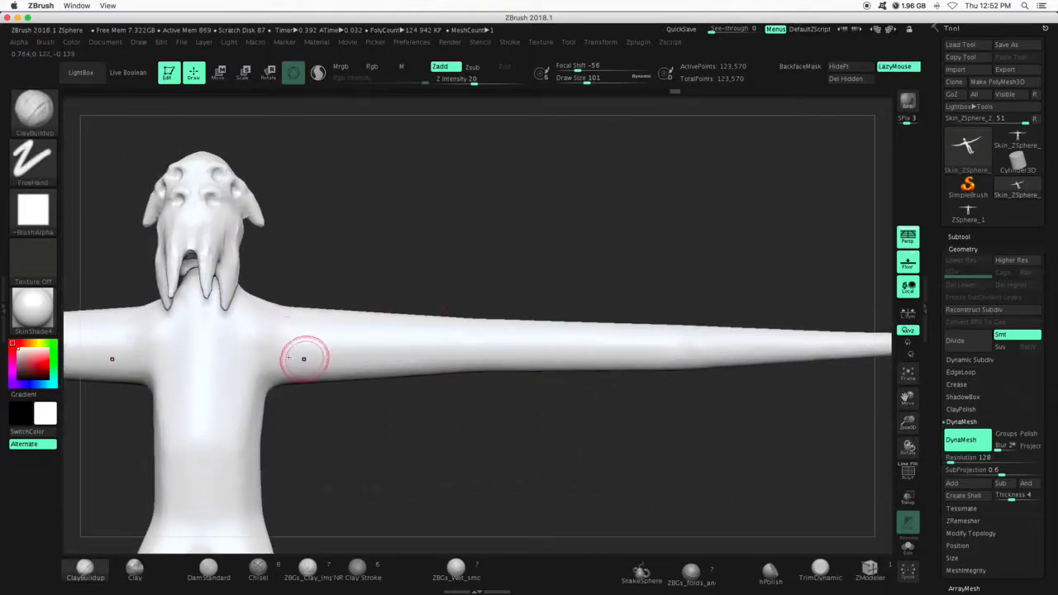
mouse_move(296, 366)
mouse_down()
mouse_move(361, 356)
mouse_move(353, 333)
mouse_move(378, 348)
mouse_move(772, 347)
mouse_up()
drag(680, 342, 814, 345)
drag(908, 398, 846, 201)
mouse_move(682, 342)
mouse_down()
mouse_move(756, 334)
mouse_move(735, 388)
mouse_move(708, 409)
mouse_move(737, 425)
mouse_move(687, 369)
mouse_move(366, 256)
mouse_up()
mouse_move(191, 334)
mouse_down()
mouse_move(374, 332)
mouse_move(307, 334)
mouse_up()
drag(189, 364, 410, 356)
drag(326, 330, 506, 328)
drag(915, 429, 956, 397)
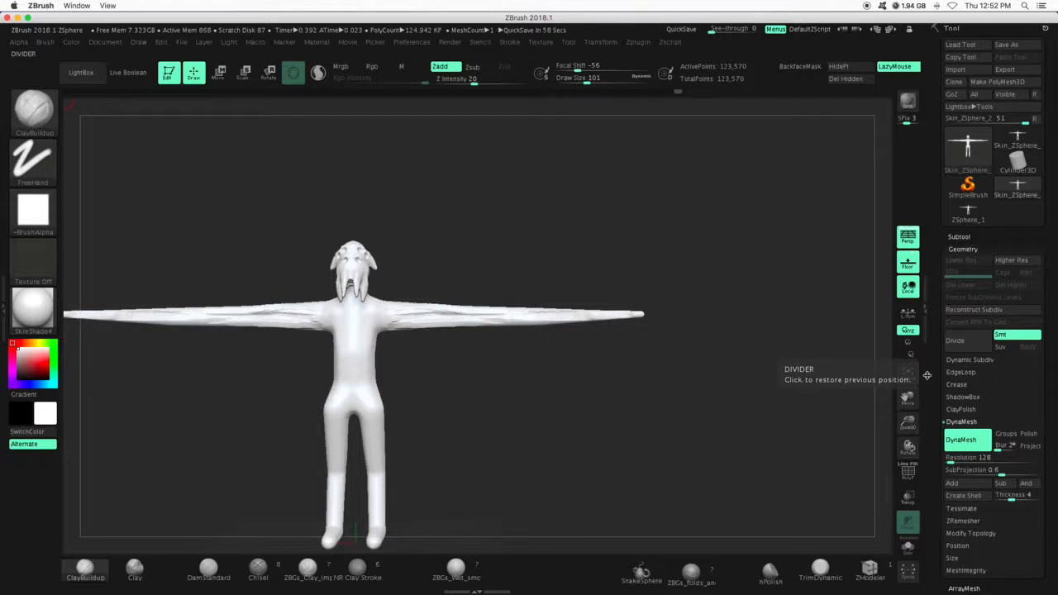
drag(451, 222, 427, 274)
mouse_move(425, 390)
mouse_down()
mouse_move(368, 389)
mouse_move(421, 373)
mouse_up()
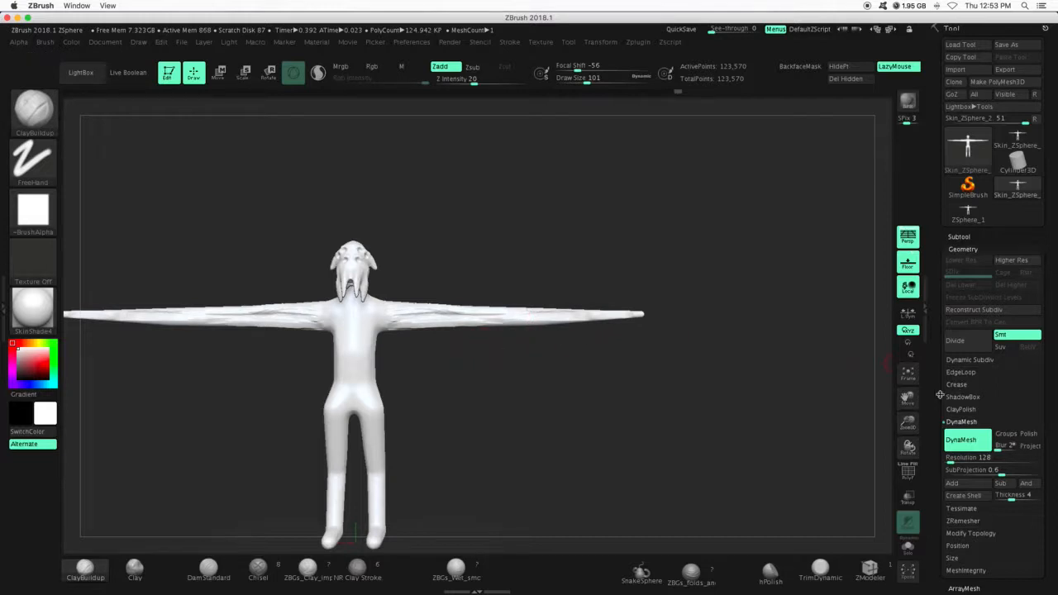
mouse_move(907, 421)
mouse_down()
mouse_move(909, 446)
mouse_move(902, 394)
mouse_move(908, 413)
mouse_up()
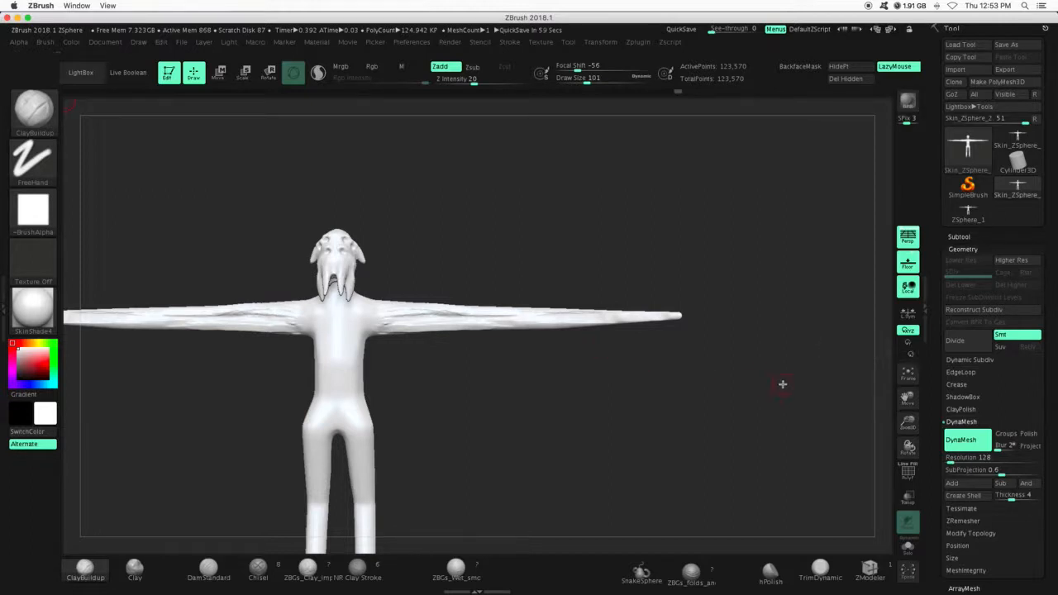
Retopologize the figure with ZRemesher at a target polygons count of 5
click(962, 422)
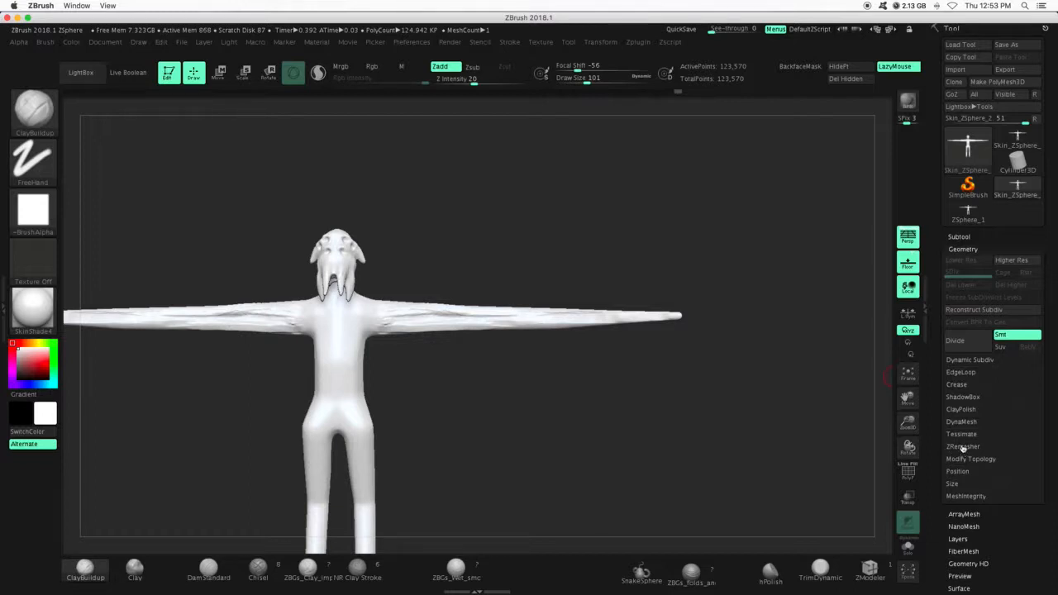
click(964, 447)
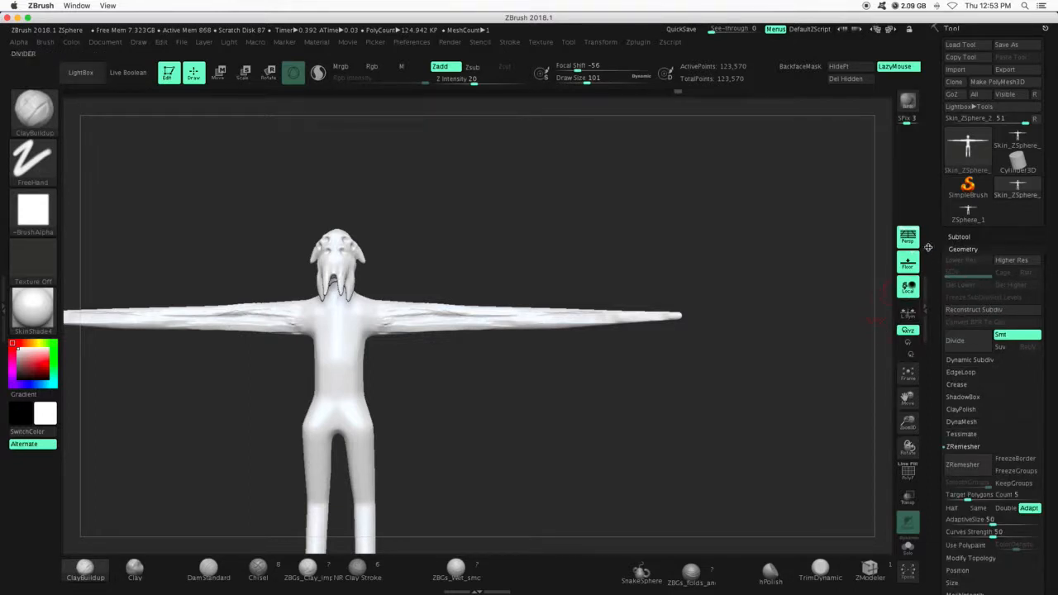
click(962, 465)
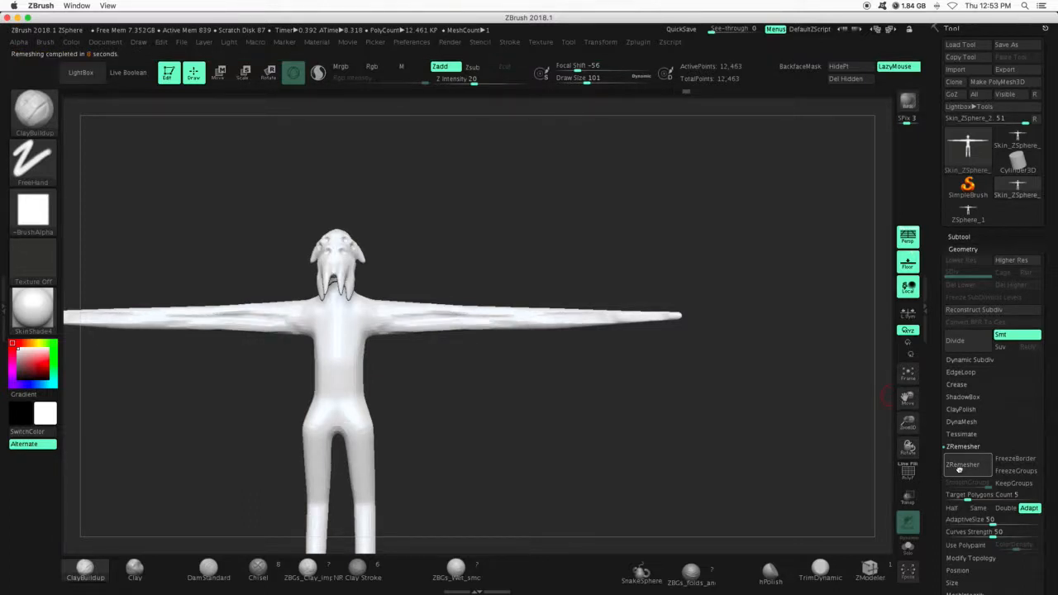
Display the polyframe wireframe on the retopologized figure and examine the polygon flow over the head, arms and torso
drag(907, 422, 947, 376)
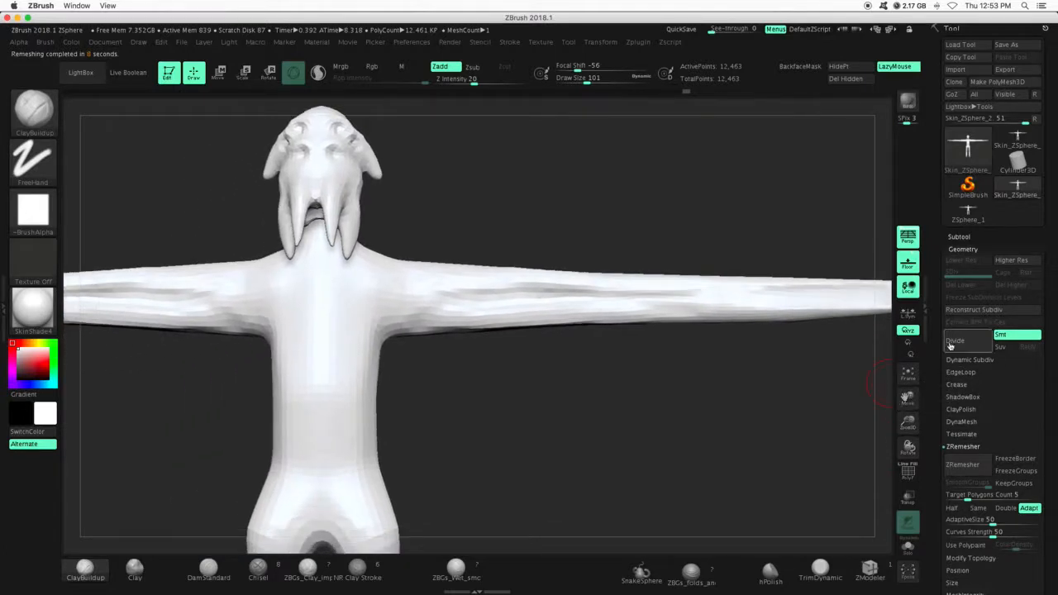
click(909, 476)
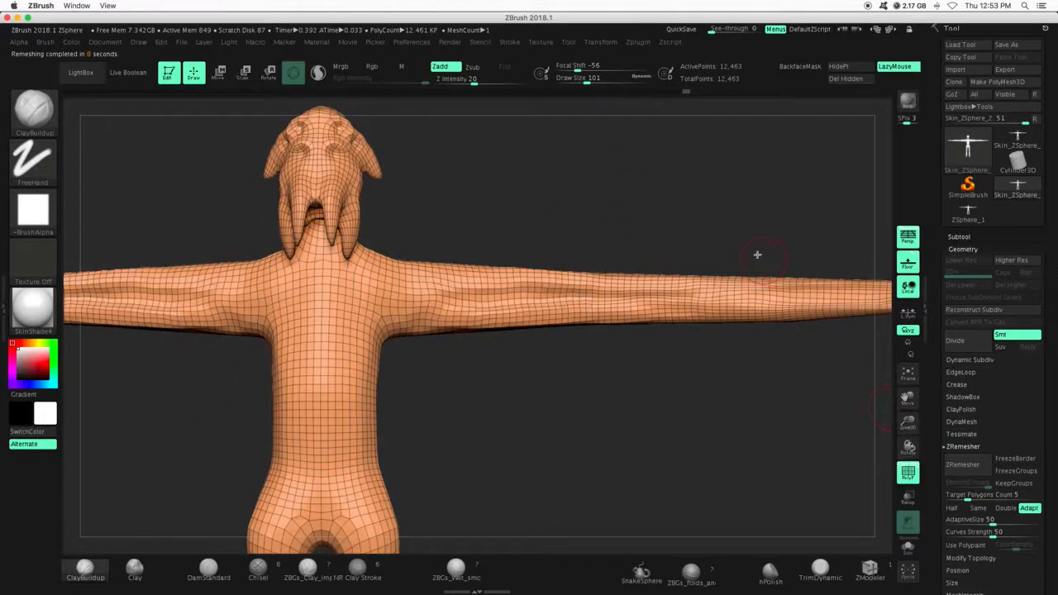
drag(685, 94, 686, 94)
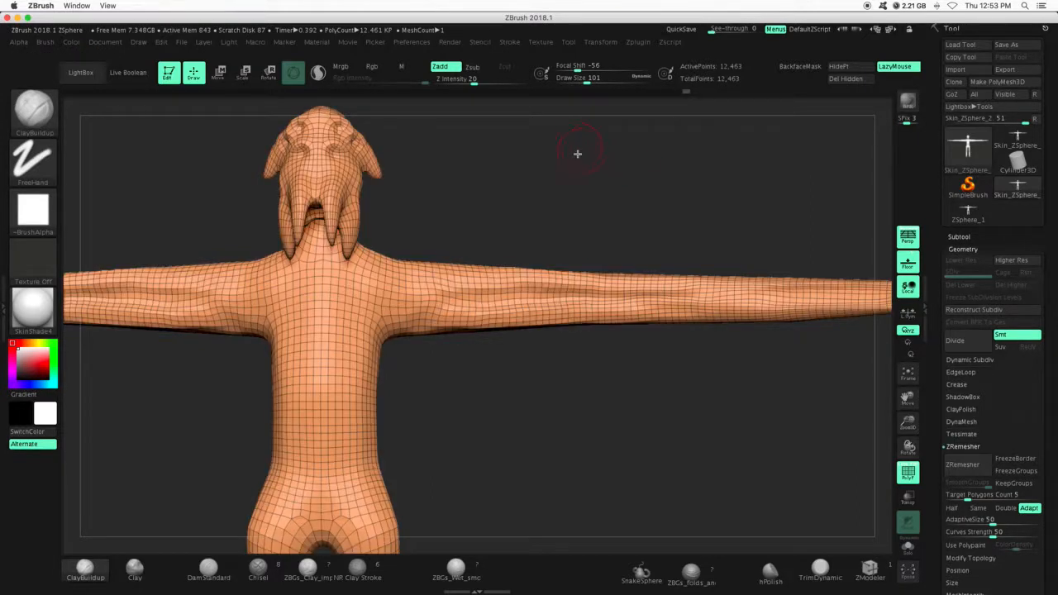
Divide the retopologized mesh twice to reach subdivision level 3, and hide the polyframe wireframe
click(963, 249)
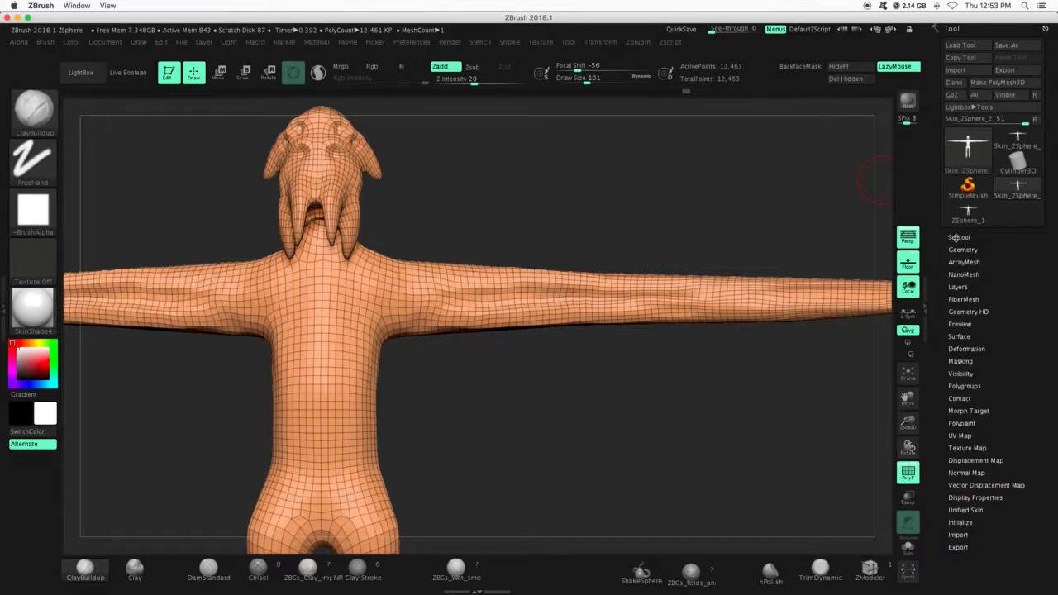
click(963, 249)
click(955, 340)
click(954, 340)
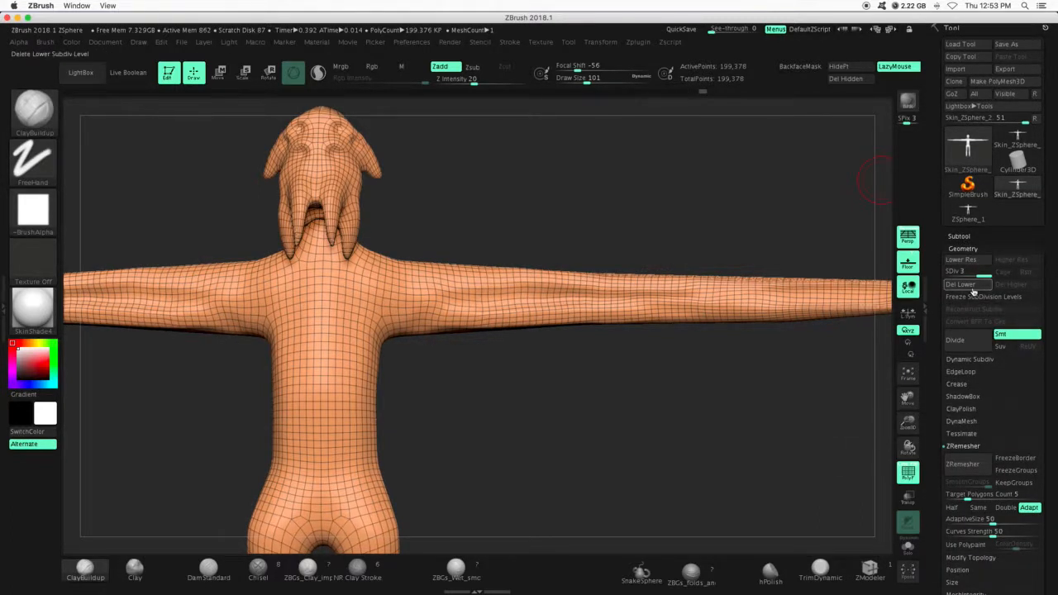
click(913, 480)
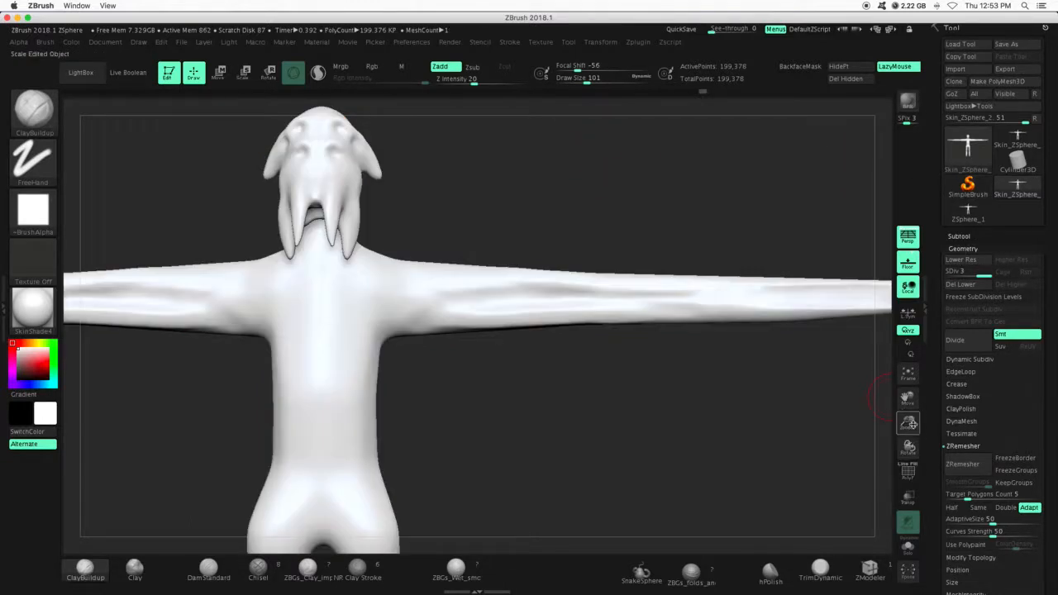
Reduce the brush's draw size and build up the forms of the creature's head with ClayBuildup strokes
drag(909, 424, 912, 445)
drag(908, 398, 1030, 532)
drag(667, 222, 555, 156)
drag(587, 78, 582, 78)
drag(520, 151, 302, 169)
mouse_move(372, 168)
mouse_down()
mouse_move(279, 220)
mouse_move(303, 236)
mouse_move(314, 229)
mouse_move(251, 281)
mouse_move(279, 251)
mouse_move(263, 245)
mouse_up()
mouse_move(237, 199)
mouse_down()
mouse_move(289, 206)
mouse_move(268, 199)
mouse_move(316, 226)
mouse_move(302, 231)
mouse_up()
mouse_move(412, 214)
mouse_down()
mouse_move(427, 201)
mouse_move(387, 245)
mouse_up()
Set the draw size to 51 and add finer ClayBuildup strokes to the details of the face
click(579, 81)
drag(505, 165, 474, 176)
drag(260, 264, 261, 268)
drag(268, 220, 268, 219)
mouse_move(304, 250)
mouse_down()
mouse_move(248, 248)
mouse_move(306, 228)
mouse_move(248, 207)
mouse_move(249, 246)
mouse_up()
mouse_move(249, 342)
mouse_down()
mouse_move(237, 376)
mouse_move(247, 372)
mouse_up()
drag(295, 344, 286, 386)
drag(435, 295, 412, 302)
drag(682, 350, 775, 371)
drag(910, 425, 909, 311)
drag(909, 399, 981, 325)
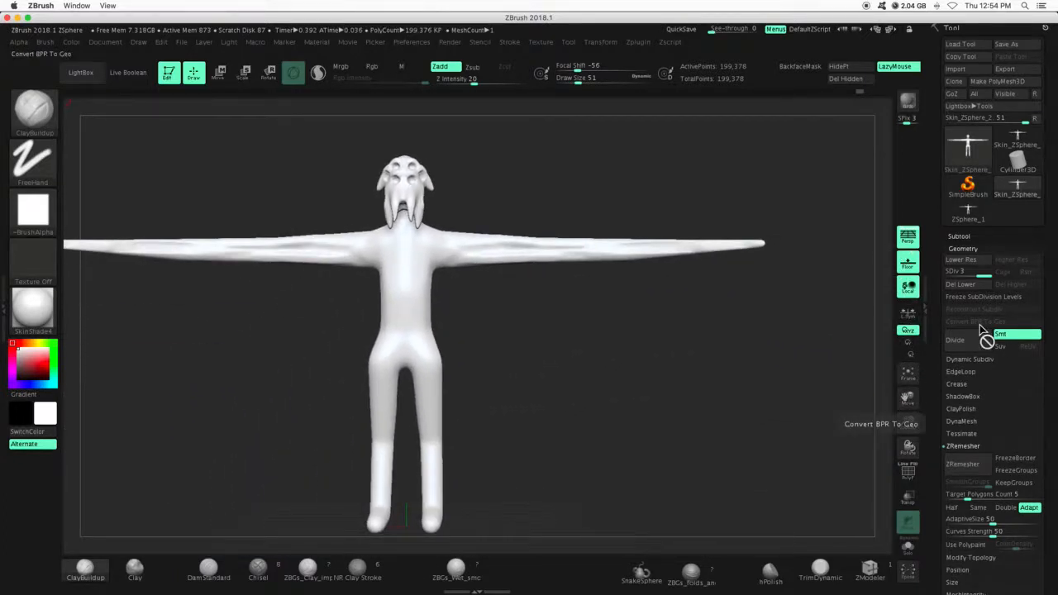